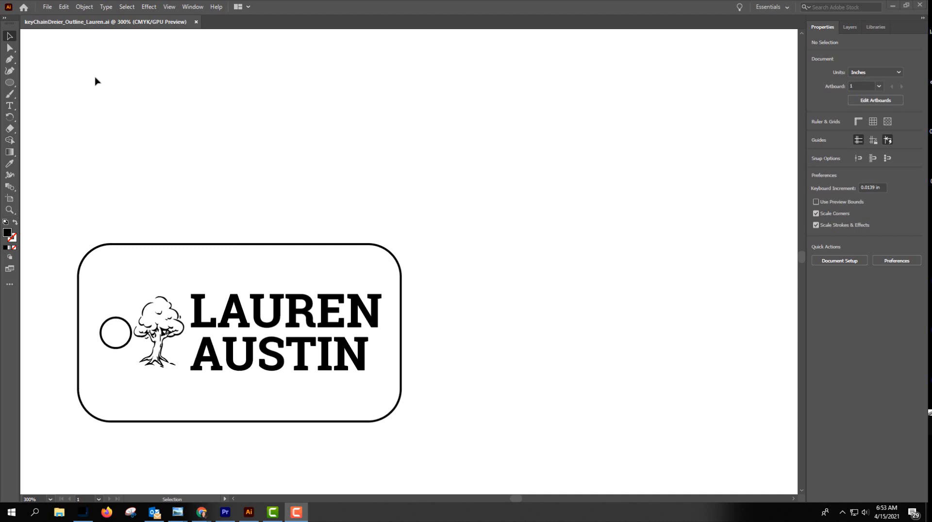
# Create a new portrait Letter document of 612 × 792 pt with CMYK color.
pyautogui.click(48, 8)
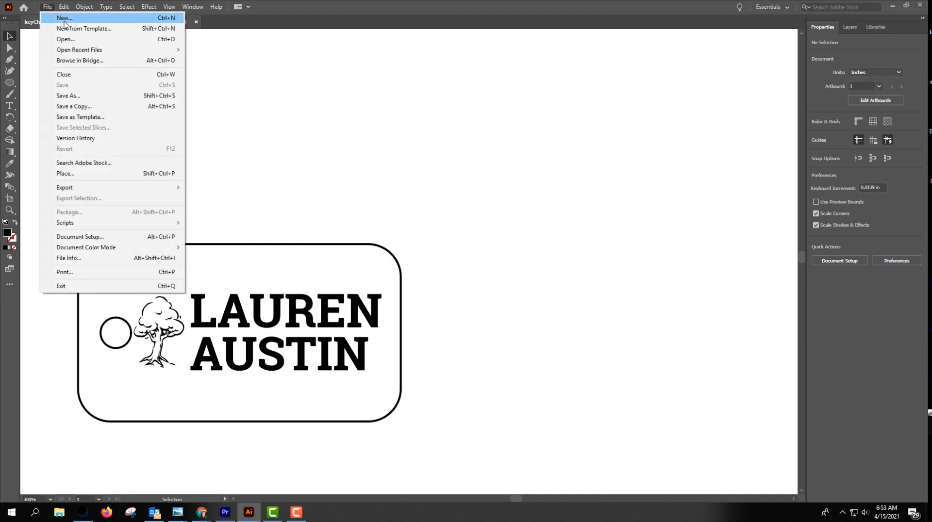
pyautogui.click(65, 21)
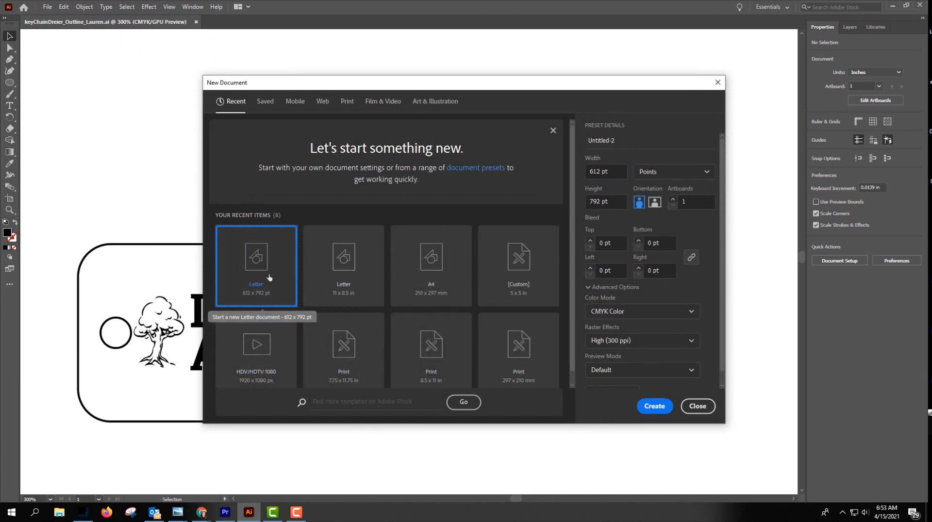
pyautogui.click(658, 411)
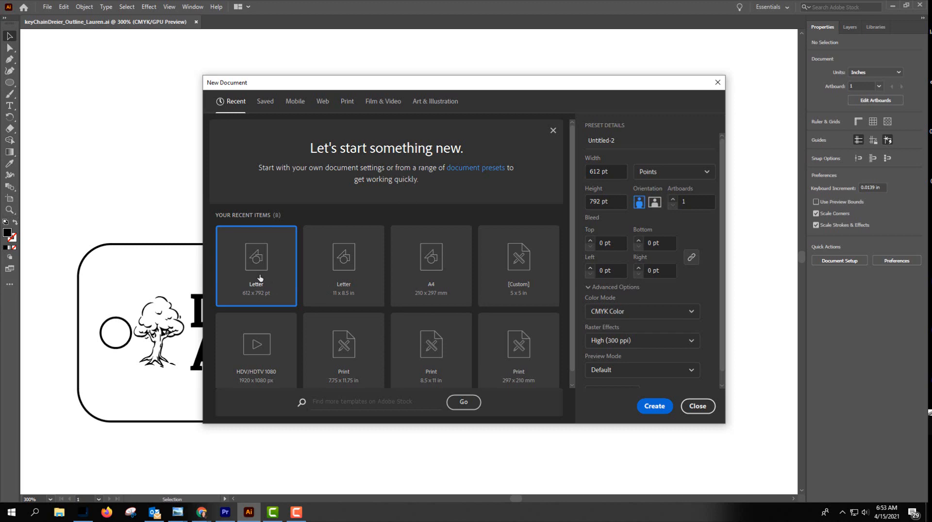
pyautogui.click(658, 409)
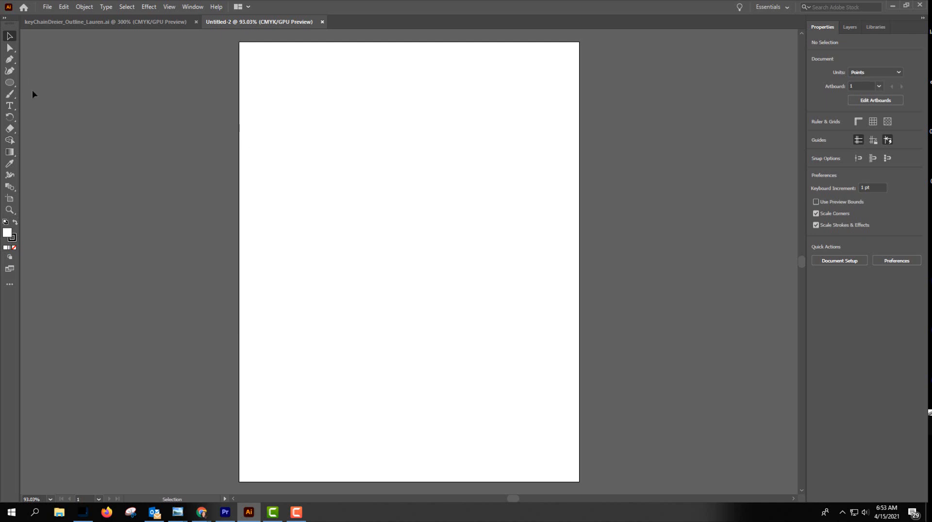
# Draw a trial rectangle about 363 × 142 pt on the upper part of the artboard and delete it.
pyautogui.click(13, 83)
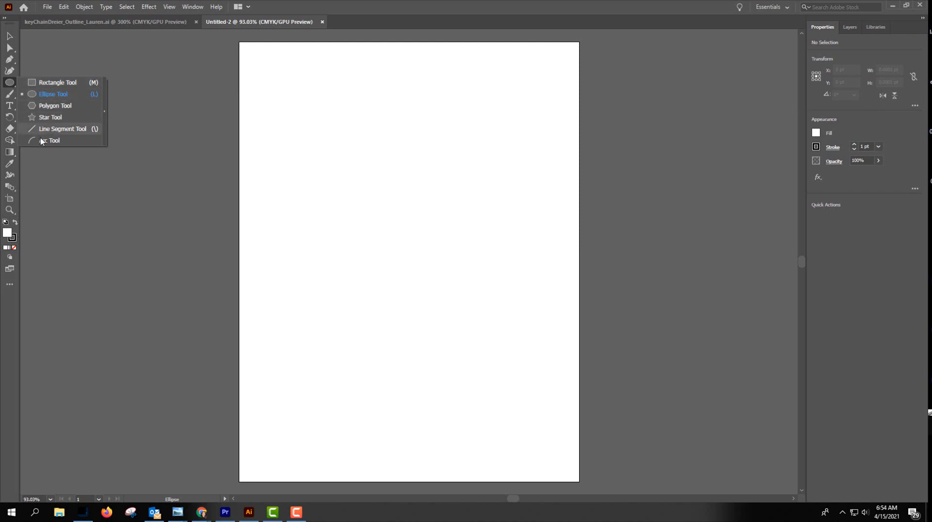
pyautogui.click(45, 81)
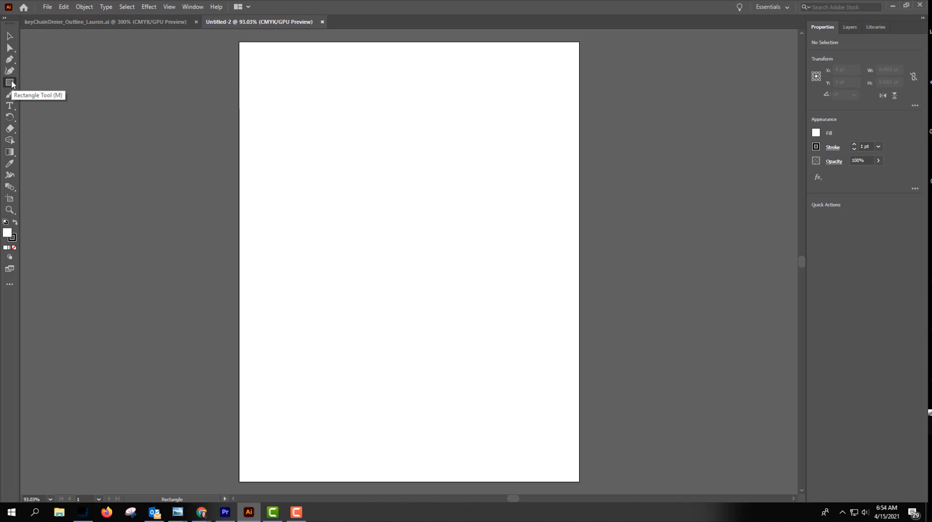
pyautogui.moveTo(282, 93); pyautogui.dragTo(483, 171)
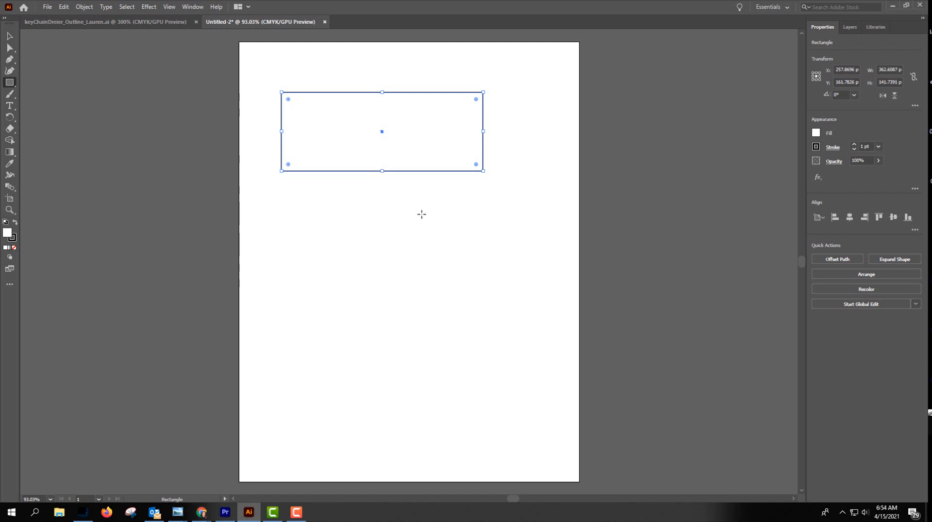
pyautogui.press('Delete')
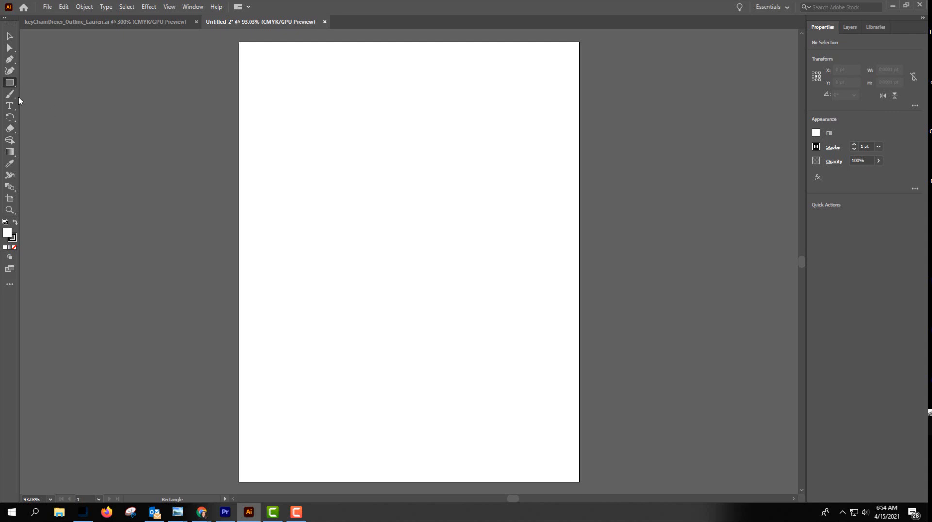
pyautogui.click(126, 119)
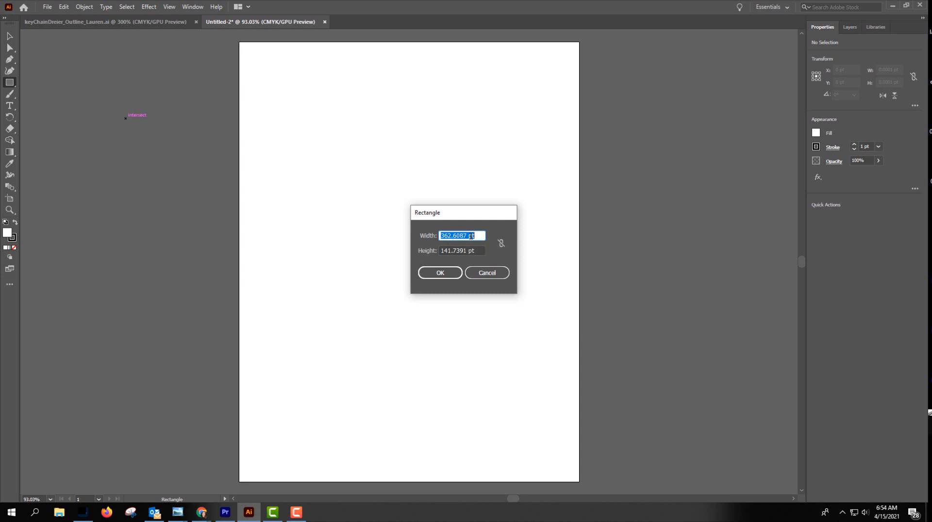
pyautogui.click(487, 273)
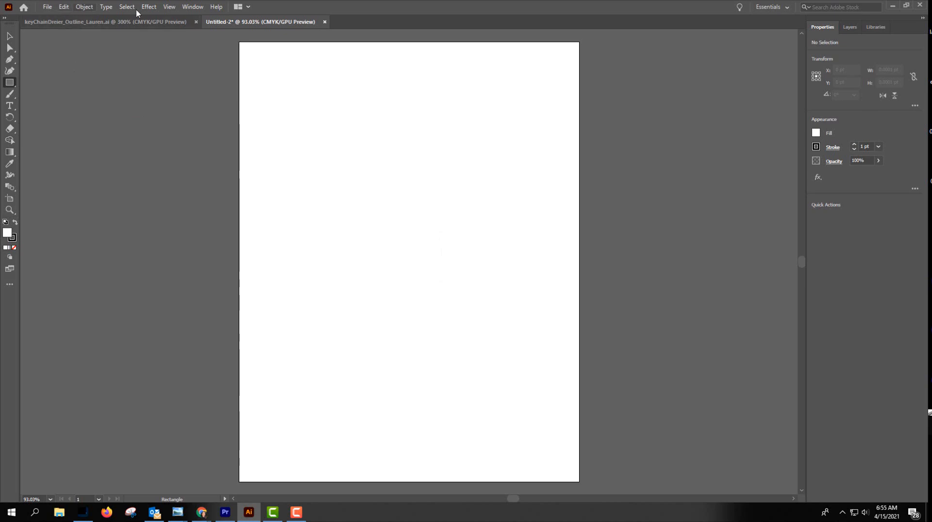
# Show the rulers around the document.
pyautogui.click(170, 7)
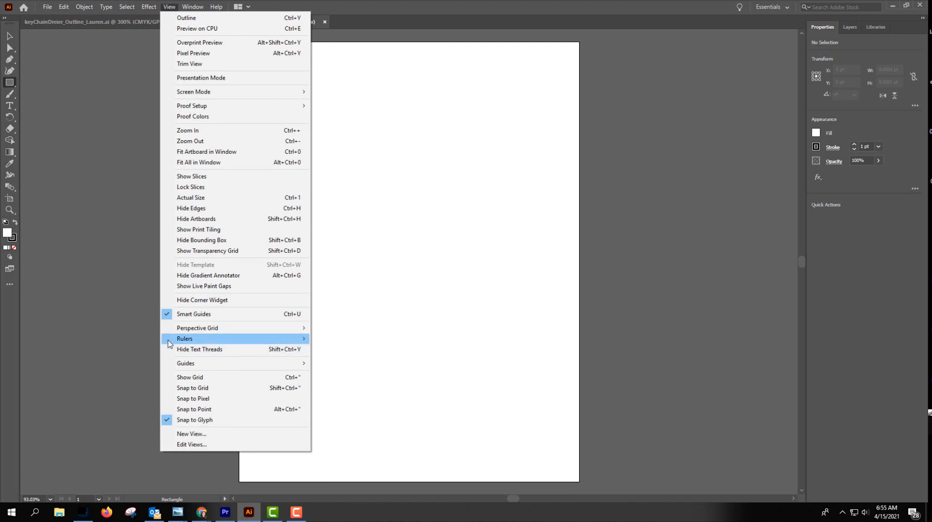
pyautogui.moveTo(170, 343)
pyautogui.click(340, 339)
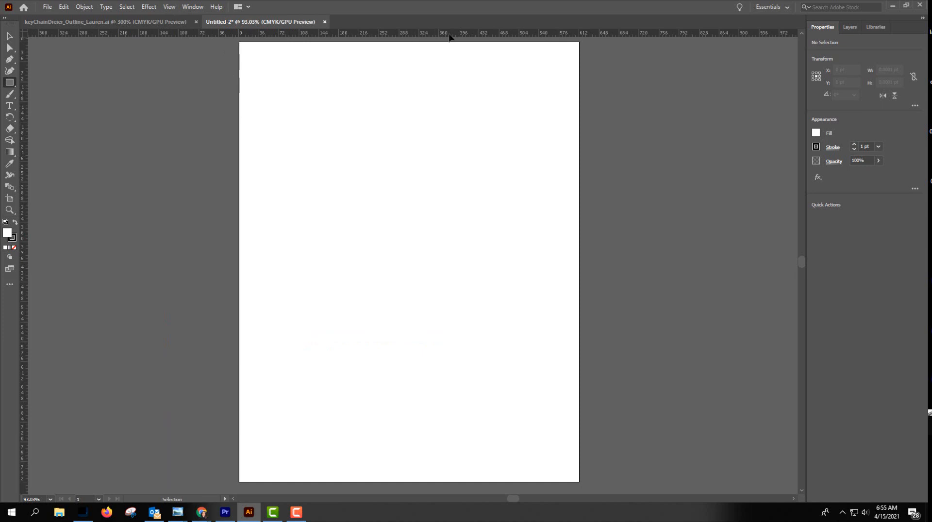
# Set the general measurement units to inches in the preferences.
pyautogui.click(63, 7)
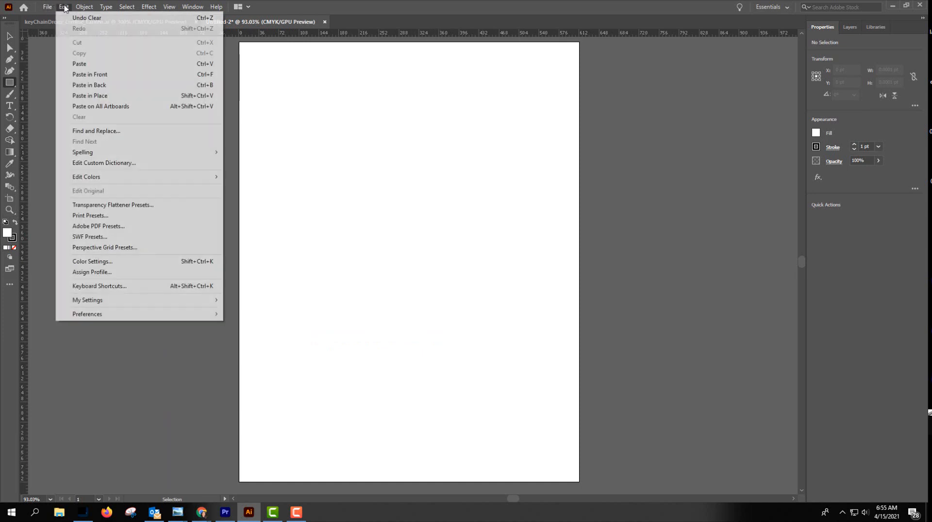
pyautogui.moveTo(152, 314)
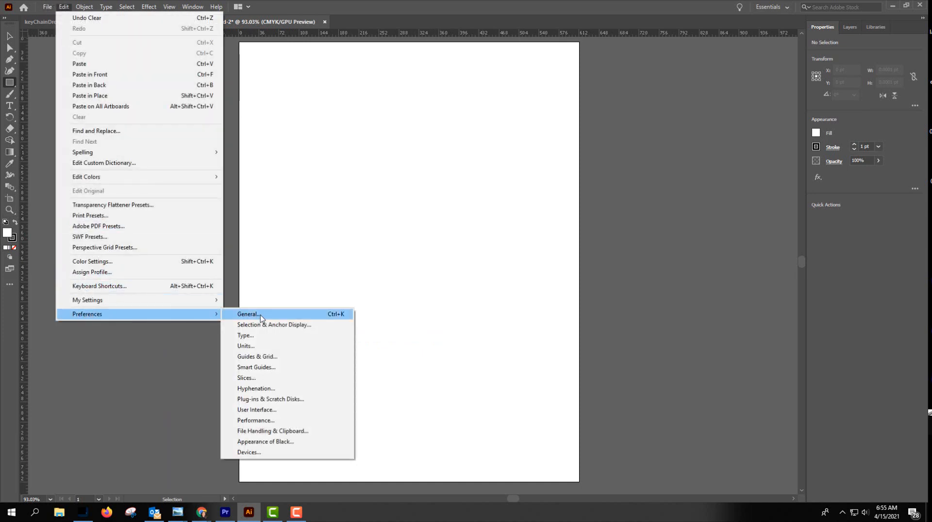
pyautogui.click(258, 346)
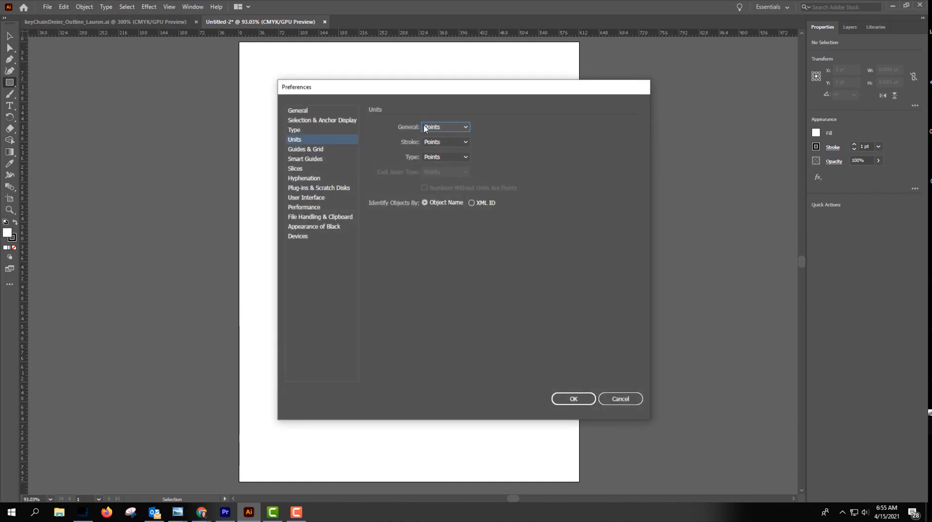
pyautogui.click(466, 127)
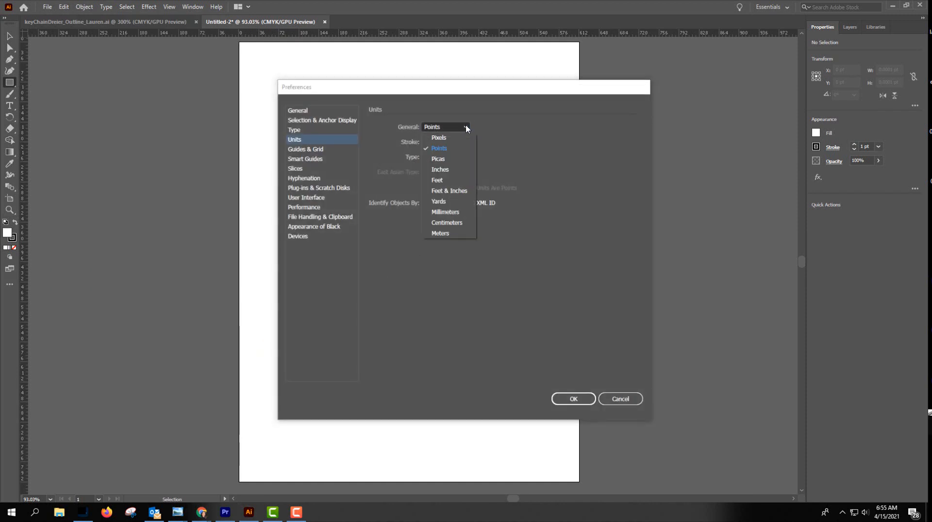
pyautogui.click(445, 170)
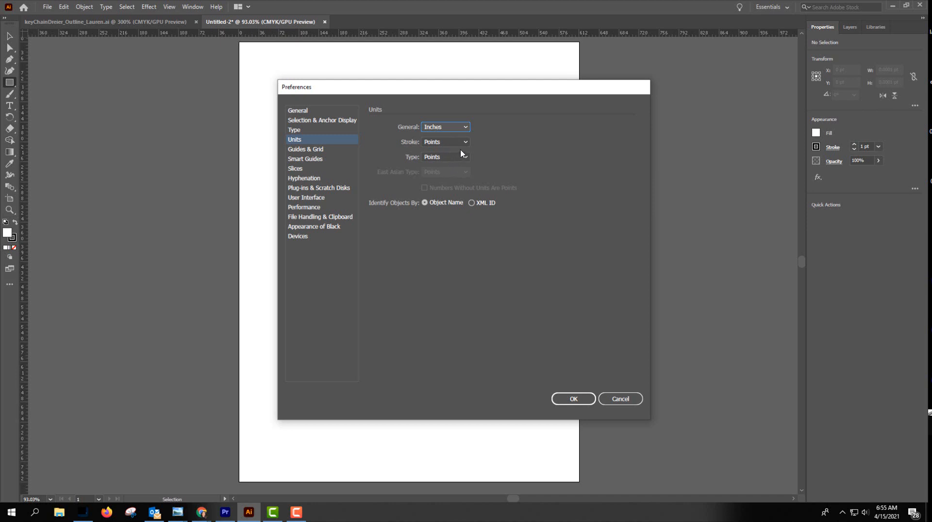
pyautogui.click(573, 398)
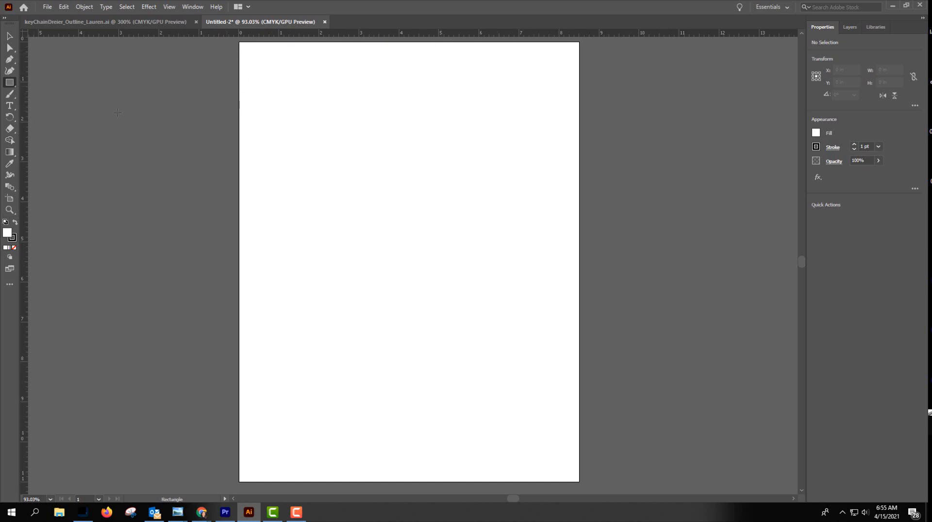
# Create a rectangle 2.5 in wide and 1.375 in high and move it to the upper middle of the artboard.
pyautogui.click(155, 180)
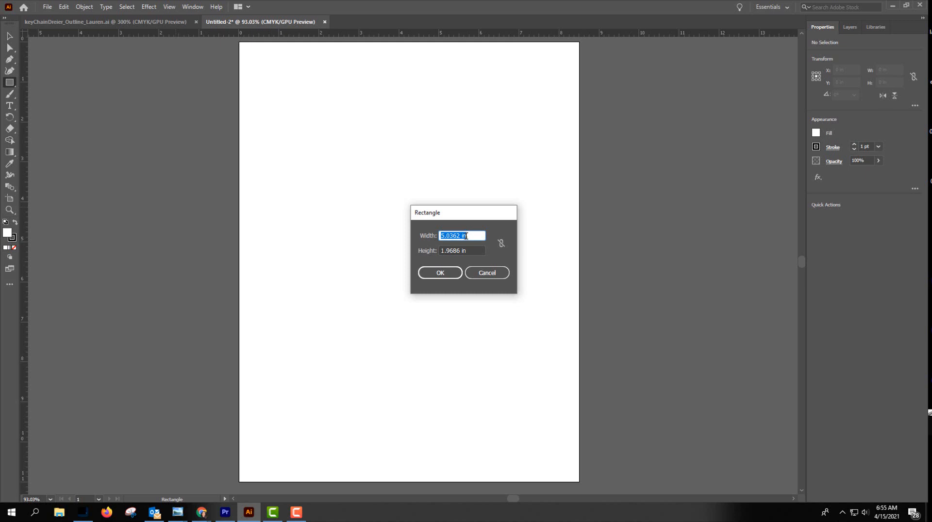
pyautogui.click(458, 236)
pyautogui.doubleClick(458, 235)
pyautogui.write('2.5')
pyautogui.doubleClick(440, 250)
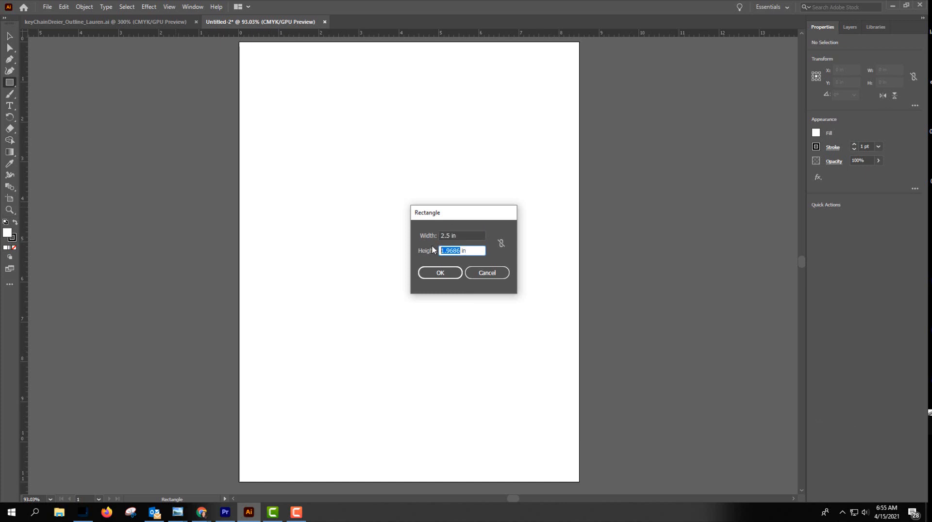
pyautogui.write('1')
pyautogui.write('.375')
pyautogui.click(439, 274)
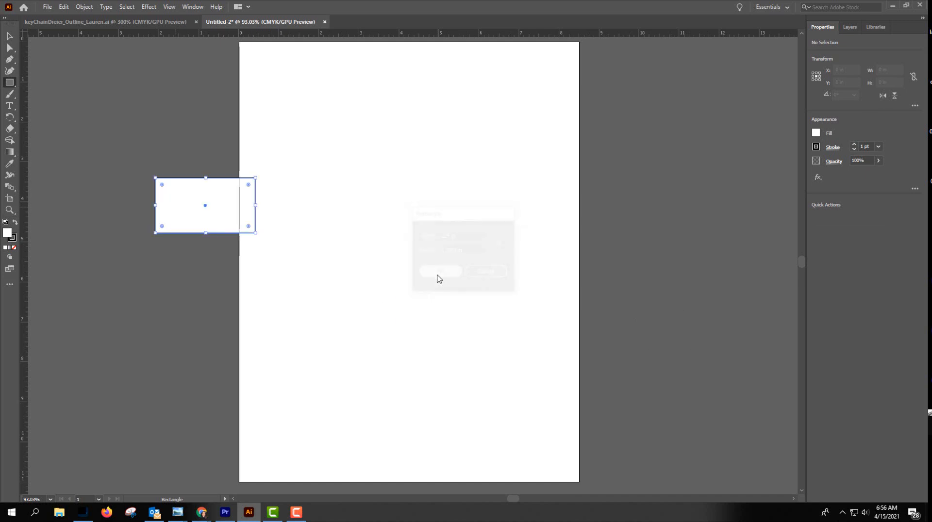
pyautogui.click(9, 36)
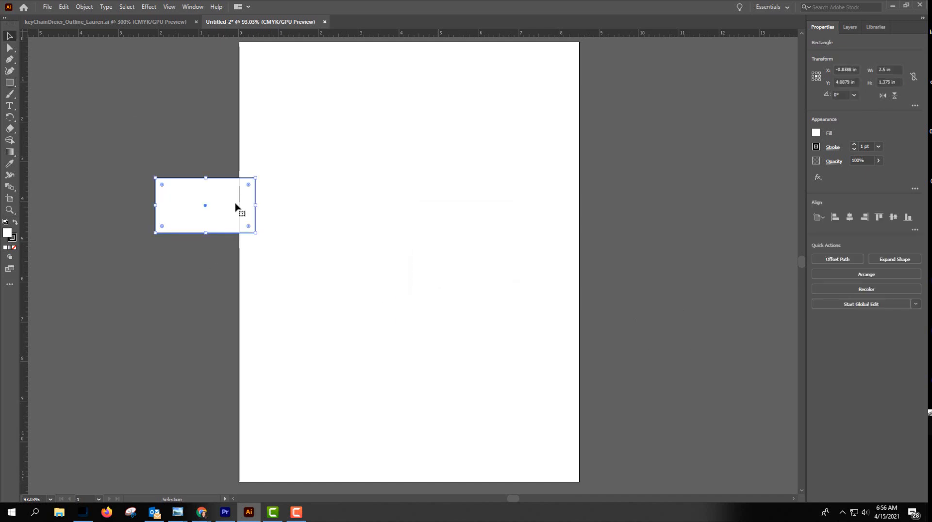
pyautogui.moveTo(256, 204); pyautogui.dragTo(428, 175)
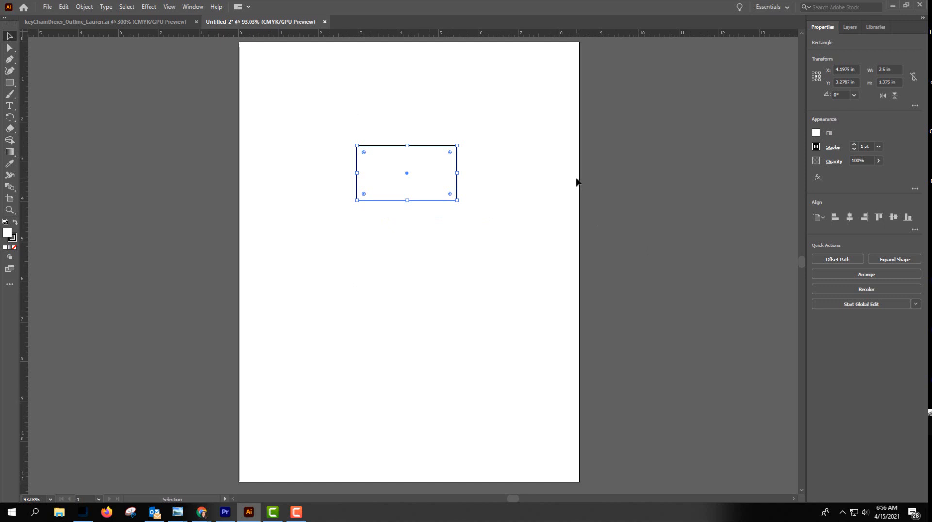
# Round all four corners of the rectangle evenly using its live corner widgets.
pyautogui.press('a')
pyautogui.hotkey('ctrl', '=')
pyautogui.hotkey('ctrl', '=')
pyautogui.hotkey('ctrl', '=')
pyautogui.hotkey('ctrl', '=')
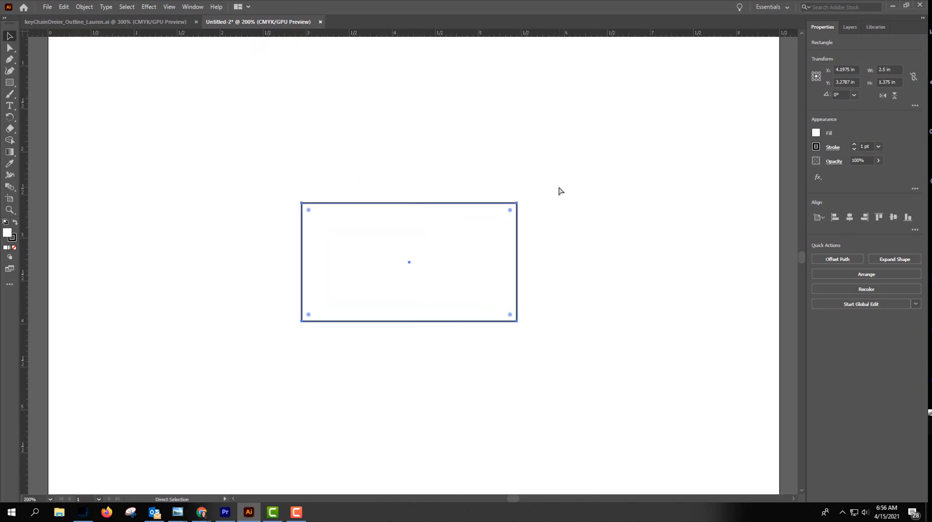
pyautogui.hotkey('ctrl', '-')
pyautogui.hotkey('ctrl', '-')
pyautogui.hotkey('ctrl', '=')
pyautogui.hotkey('ctrl', '=')
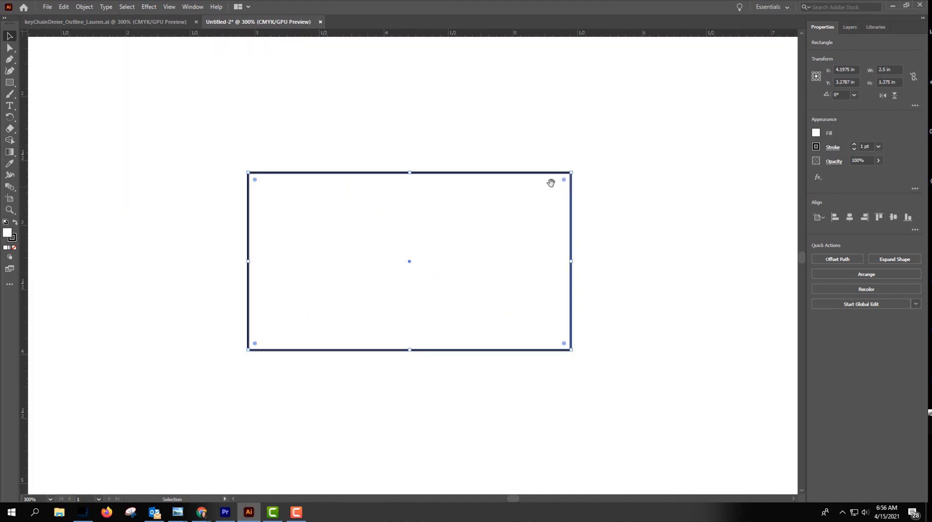
pyautogui.press('space')
pyautogui.moveTo(433, 138)
pyautogui.mouseDown()
pyautogui.moveTo(595, 137)
pyautogui.moveTo(414, 135)
pyautogui.moveTo(568, 144)
pyautogui.moveTo(405, 144)
pyautogui.moveTo(498, 150)
pyautogui.moveTo(420, 144)
pyautogui.mouseUp()
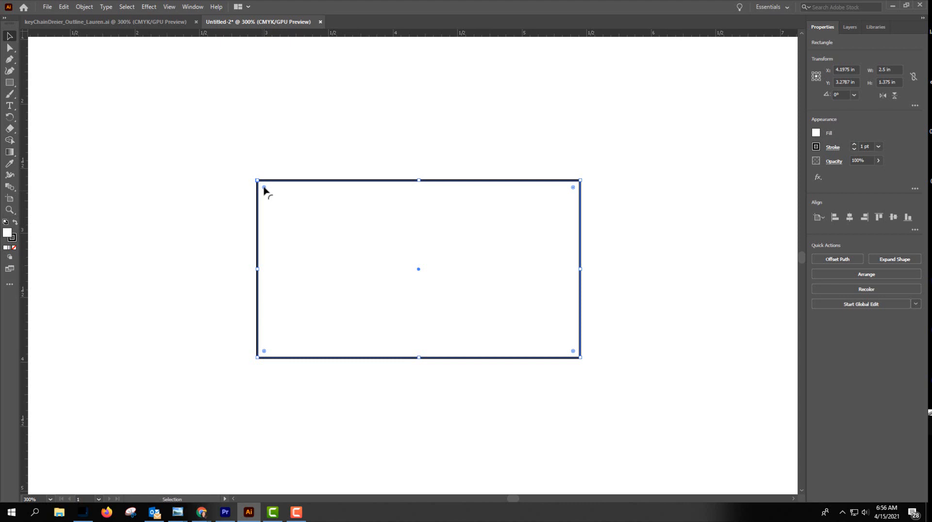
pyautogui.moveTo(264, 188); pyautogui.dragTo(288, 211)
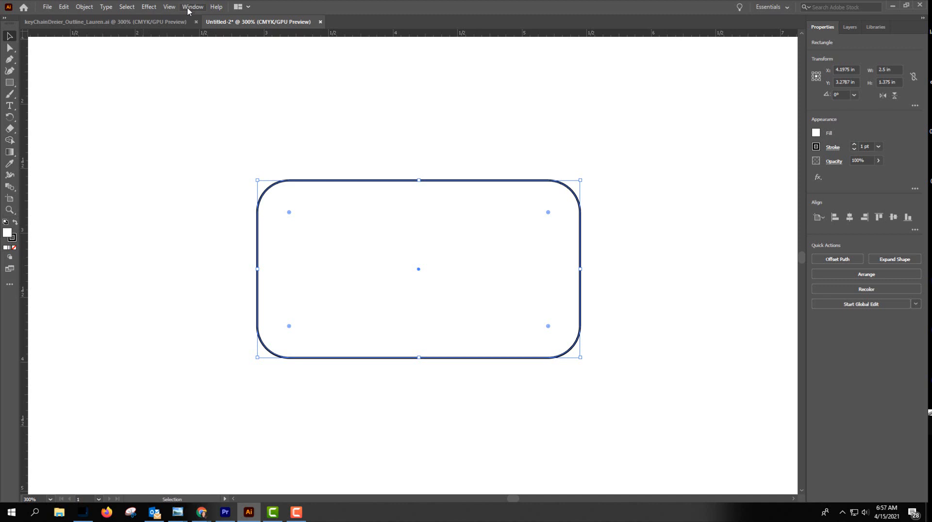
pyautogui.click(170, 7)
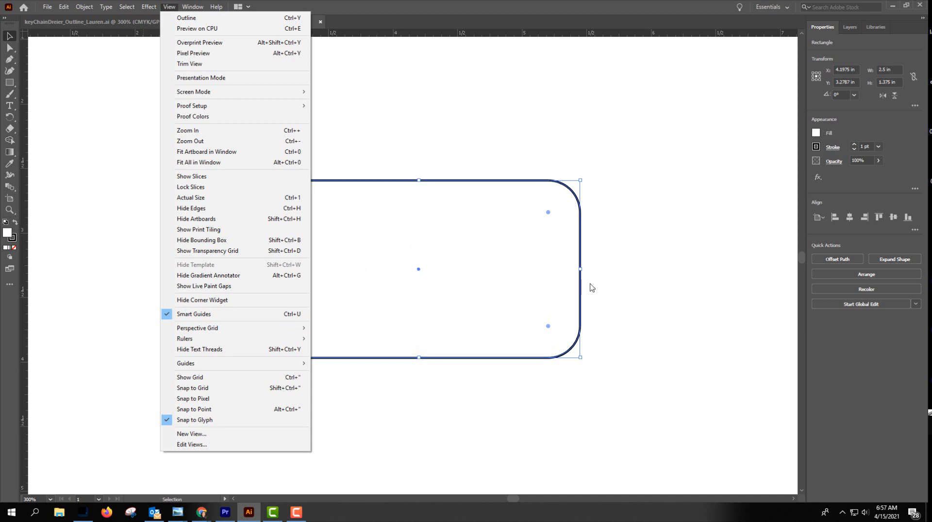
pyautogui.click(443, 126)
pyautogui.click(208, 220)
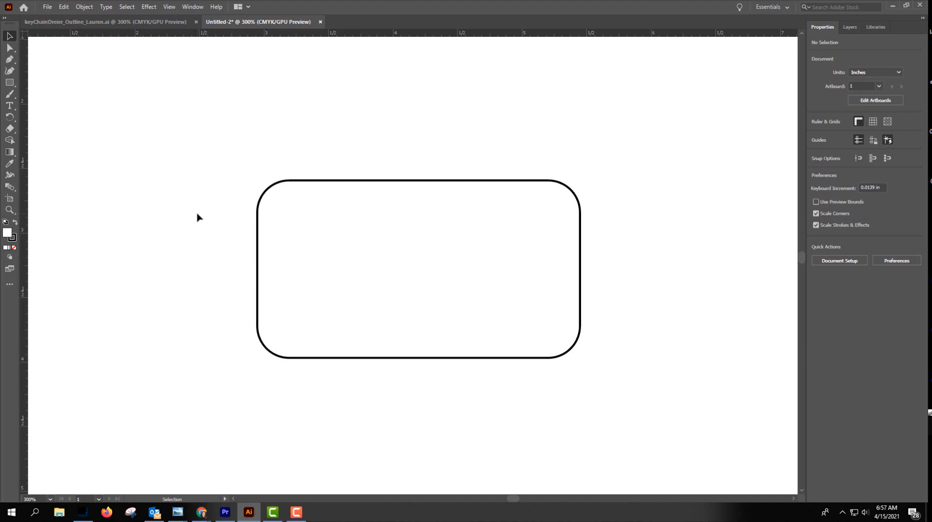
# Create a 0.25 × 0.25 in circle with the Ellipse tool beside the rounded rectangle's upper-left corner.
pyautogui.click(10, 83)
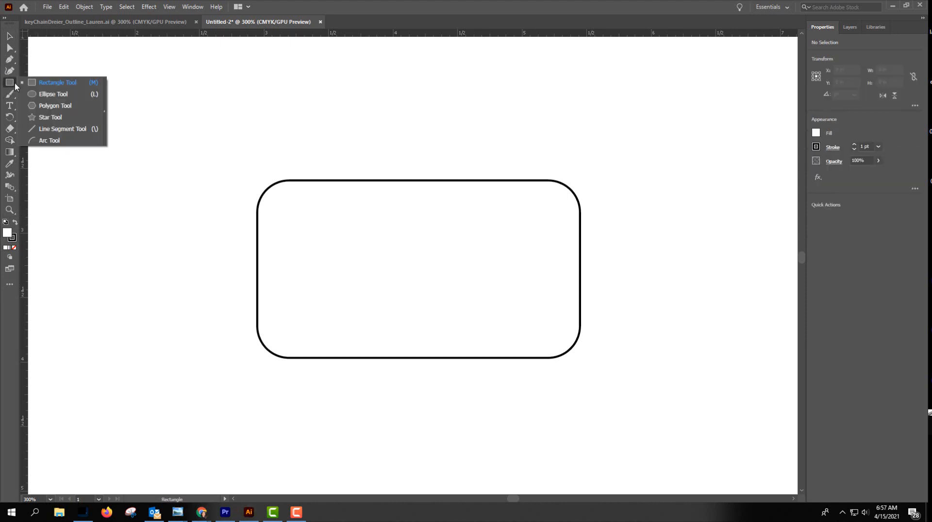
pyautogui.click(39, 93)
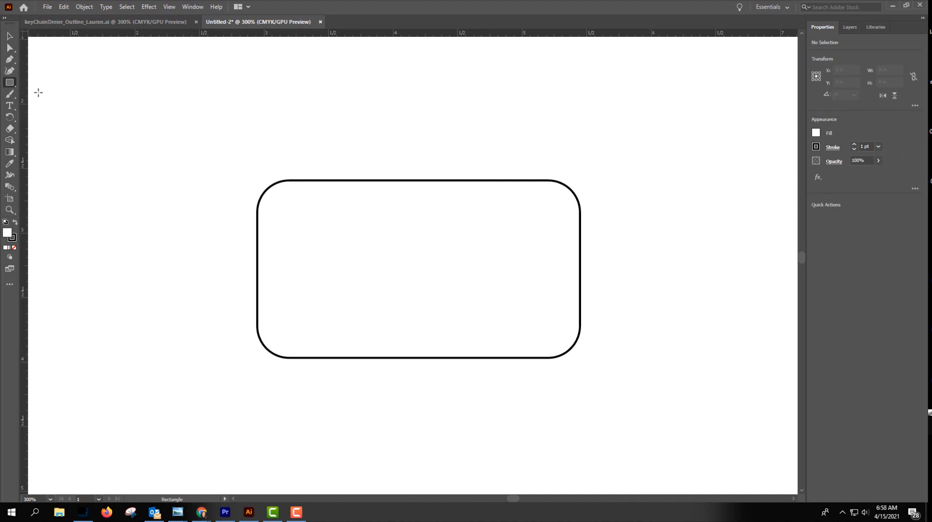
pyautogui.click(161, 165)
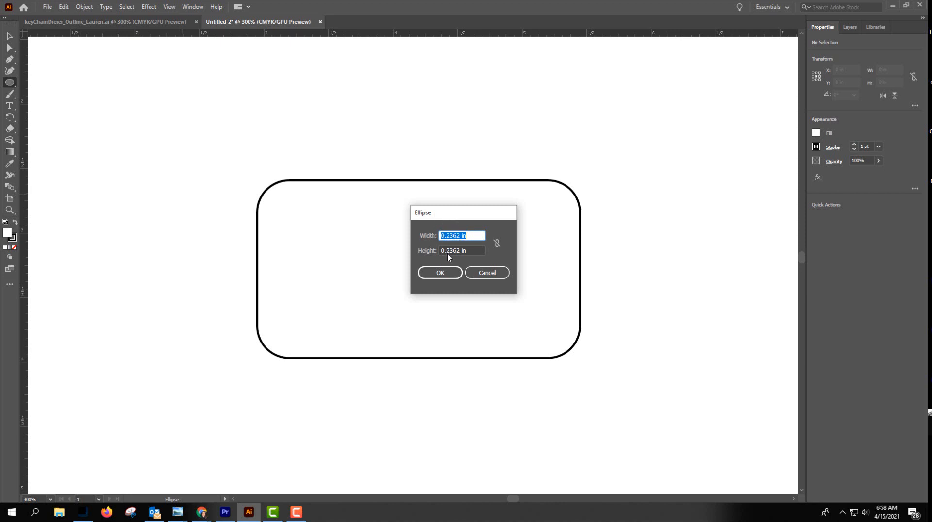
pyautogui.moveTo(461, 234); pyautogui.dragTo(447, 238)
pyautogui.write('25')
pyautogui.moveTo(462, 249); pyautogui.dragTo(452, 251)
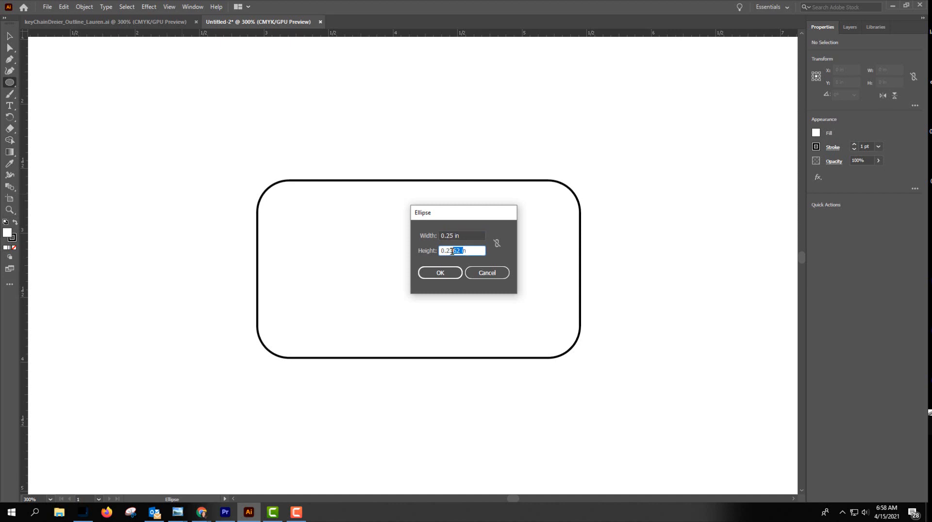
pyautogui.write('25')
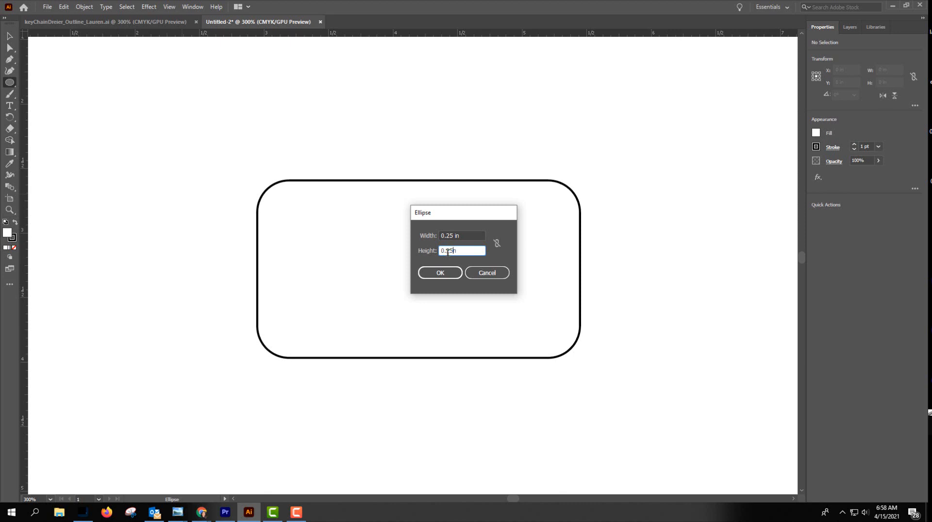
pyautogui.click(448, 276)
pyautogui.click(10, 36)
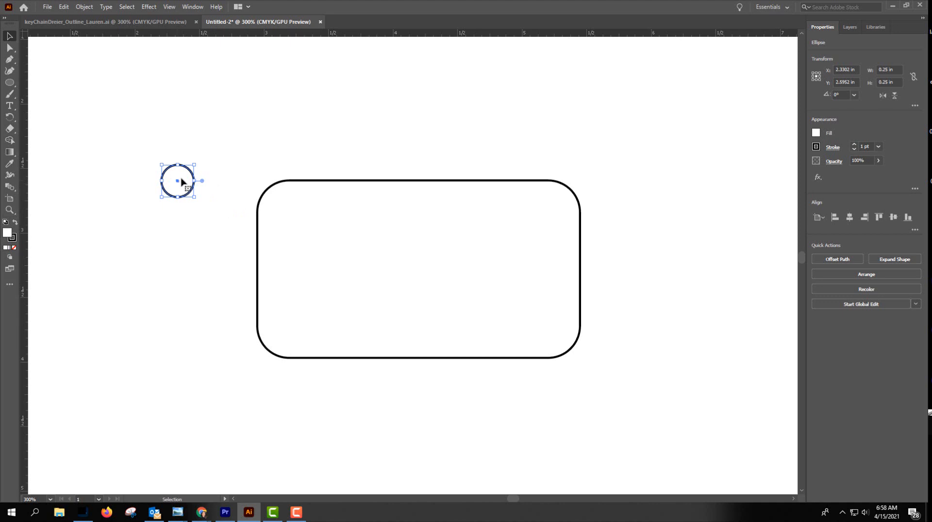
# Move the 0.25 in circle into the left part of the rounded rectangle.
pyautogui.moveTo(183, 180); pyautogui.dragTo(200, 212)
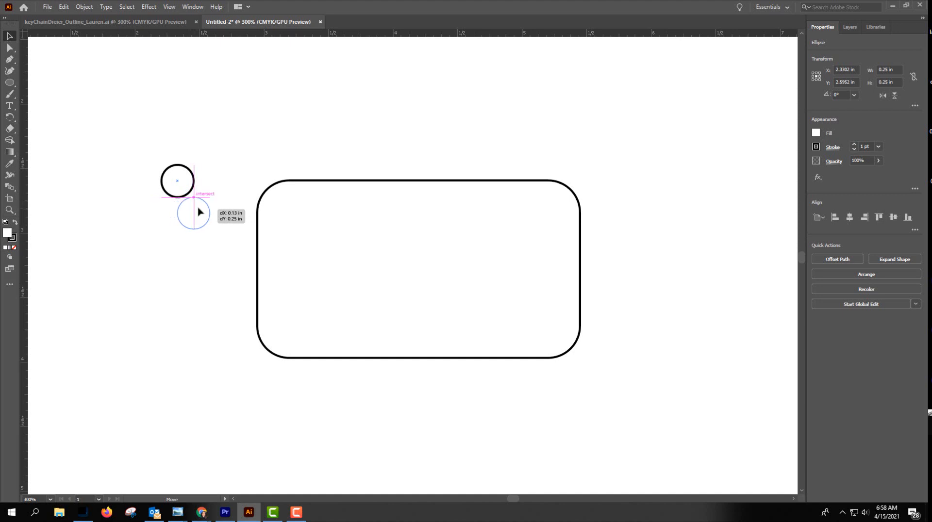
pyautogui.moveTo(199, 213); pyautogui.dragTo(300, 268)
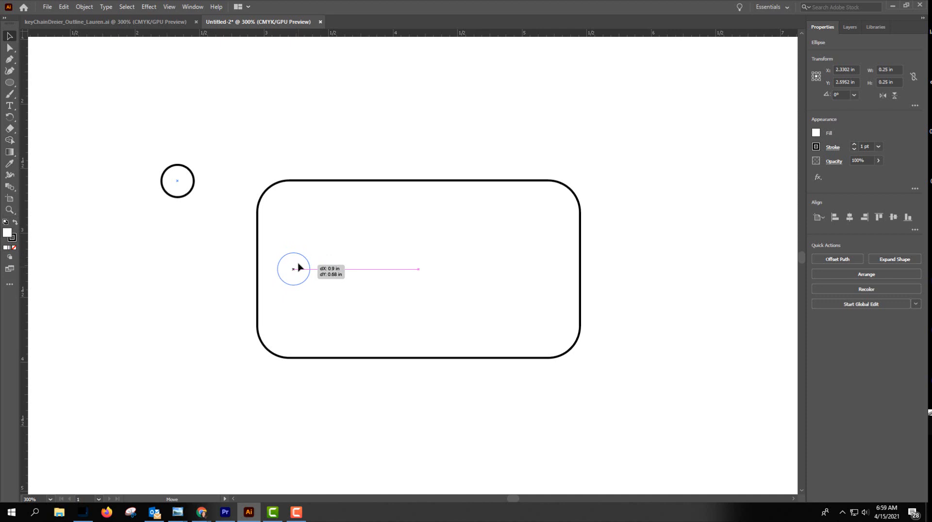
pyautogui.moveTo(299, 267); pyautogui.dragTo(298, 267)
pyautogui.moveTo(298, 267); pyautogui.dragTo(354, 364)
pyautogui.scroll(-5, 414, 383)
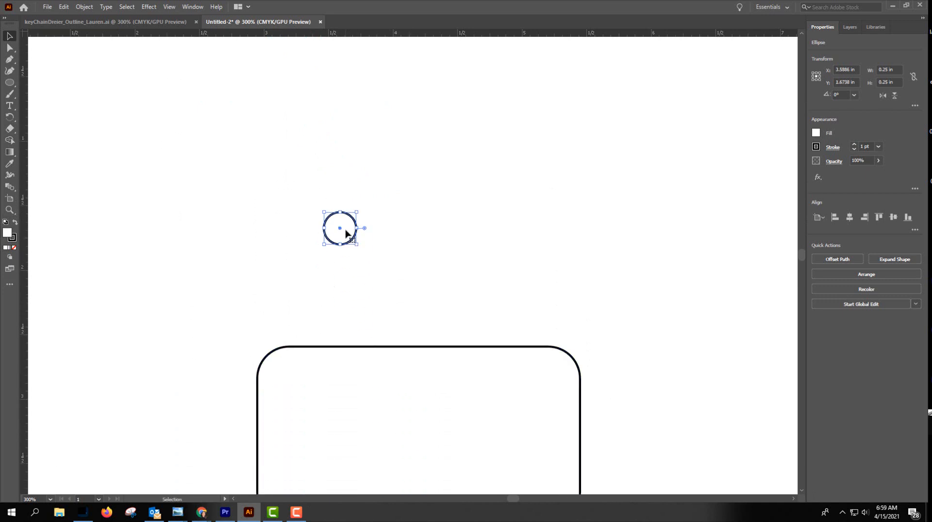
pyautogui.moveTo(345, 237); pyautogui.dragTo(312, 459)
pyautogui.scroll(-2, 374, 414)
pyautogui.scroll(-1, 335, 391)
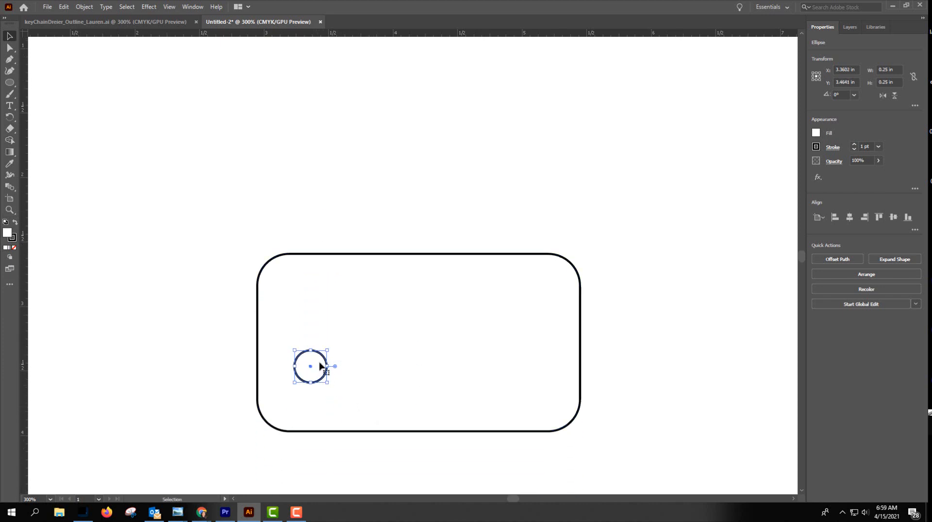
# Reposition the circle near the rectangle's left edge, snapping its centre to the rectangle's horizontal centre line.
pyautogui.moveTo(319, 368); pyautogui.dragTo(301, 339)
pyautogui.moveTo(296, 342); pyautogui.dragTo(298, 342)
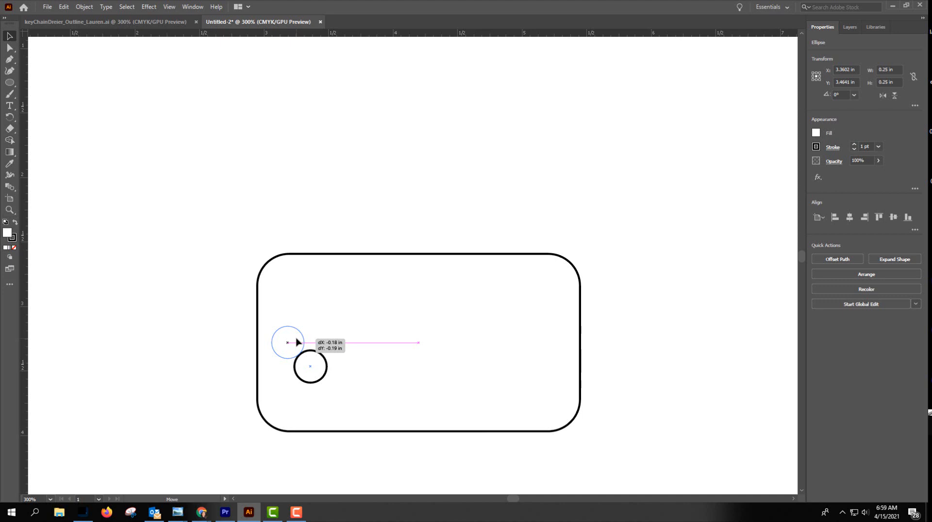
pyautogui.moveTo(298, 342); pyautogui.dragTo(297, 343)
pyautogui.moveTo(298, 342)
pyautogui.mouseDown()
pyautogui.moveTo(281, 342)
pyautogui.moveTo(297, 342)
pyautogui.mouseUp()
pyautogui.moveTo(297, 342); pyautogui.dragTo(297, 342)
pyautogui.moveTo(297, 342); pyautogui.dragTo(297, 342)
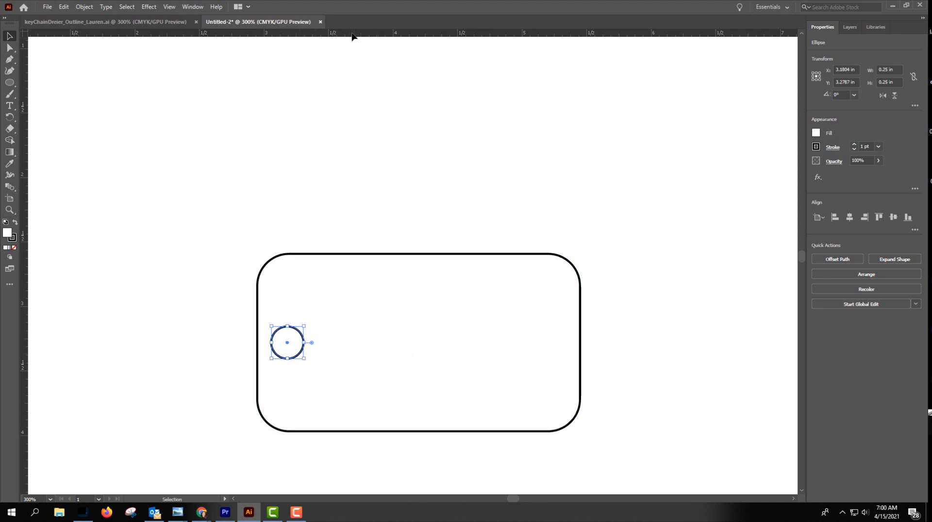
# Check the circle's alignment with a temporary horizontal ruler guide through the rectangle's centre, and remove the guide.
pyautogui.moveTo(353, 37); pyautogui.dragTo(354, 277)
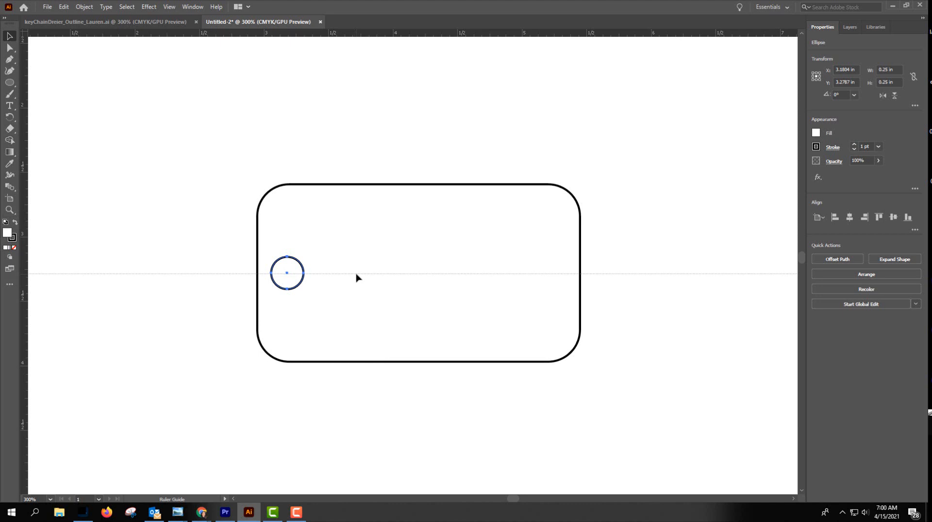
pyautogui.moveTo(357, 273); pyautogui.dragTo(404, 37)
pyautogui.click(558, 137)
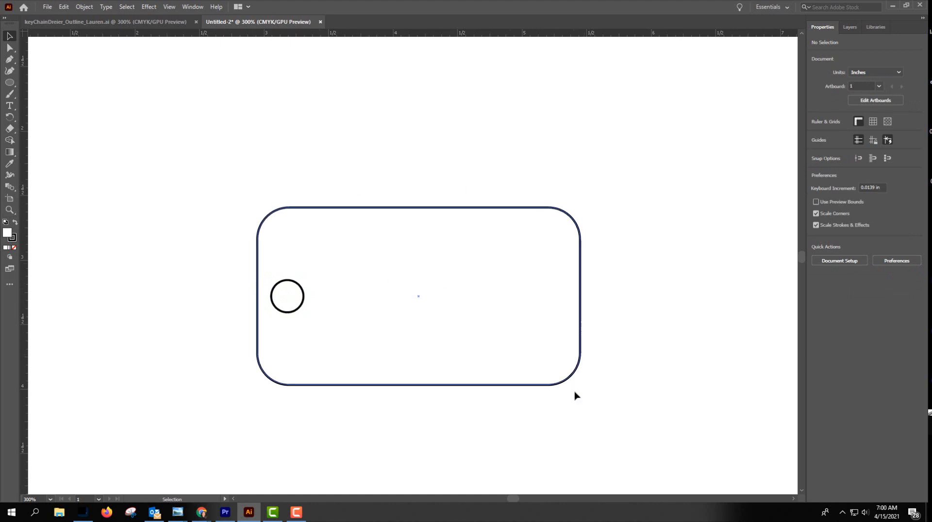
# Select the rounded rectangle, preview the artwork in Outline mode, and return to the normal preview.
pyautogui.click(343, 209)
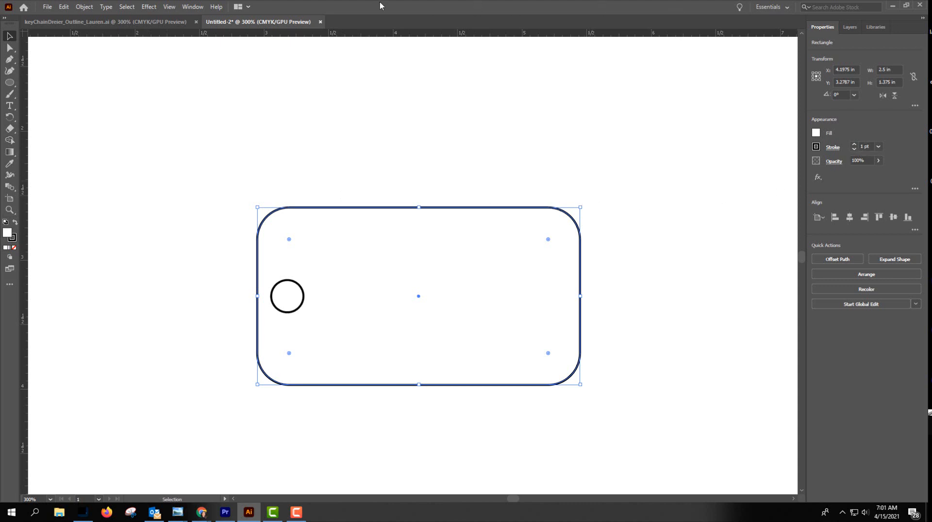
pyautogui.click(192, 7)
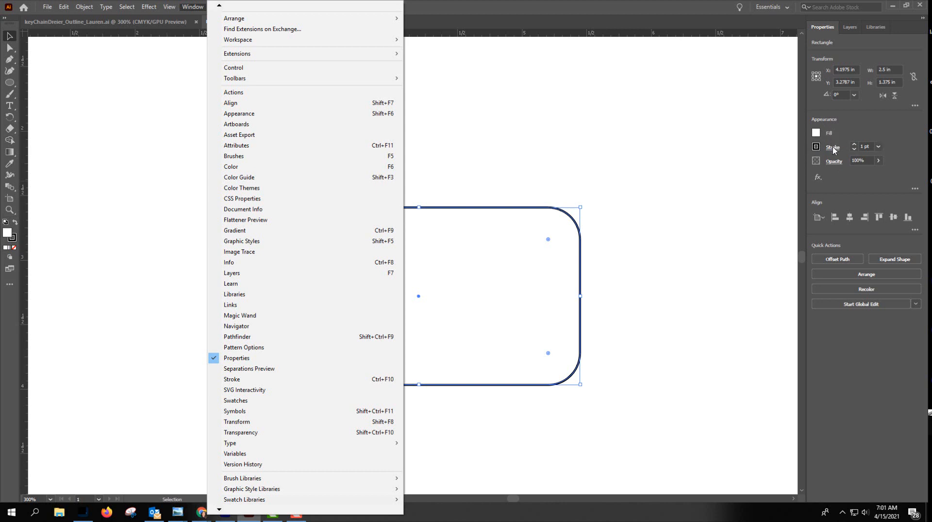
pyautogui.press('Escape')
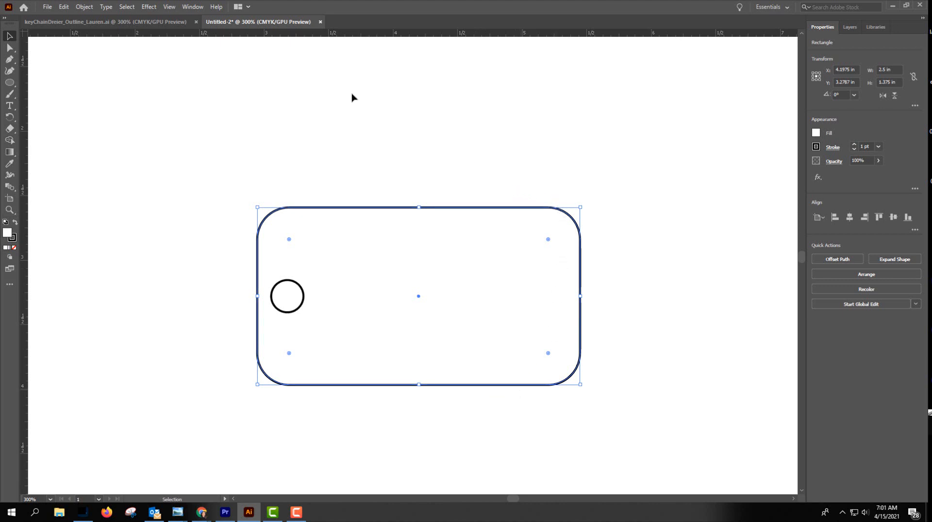
pyautogui.click(171, 7)
pyautogui.click(184, 18)
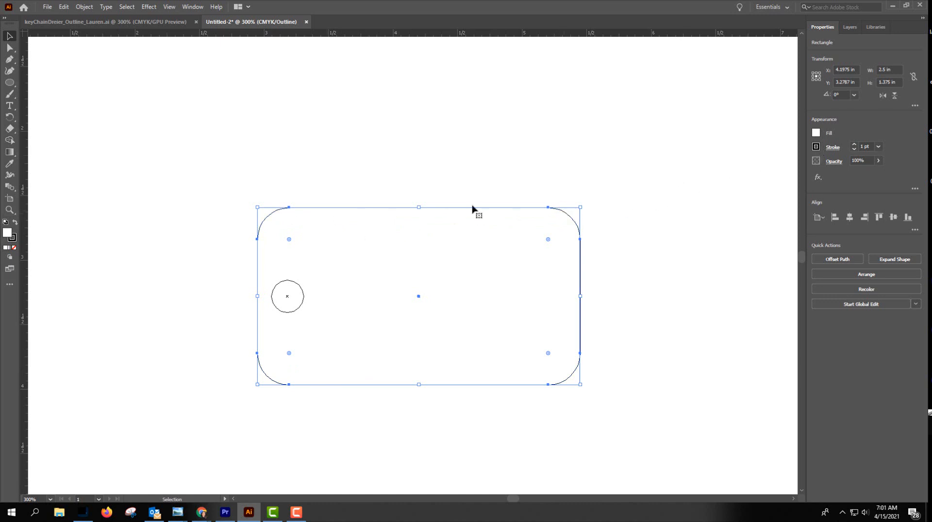
pyautogui.click(192, 10)
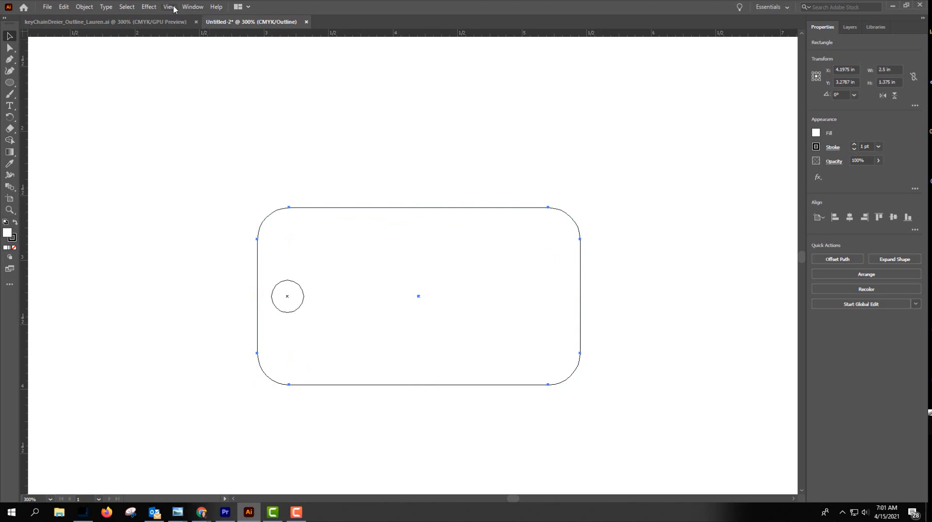
pyautogui.click(169, 7)
pyautogui.click(192, 18)
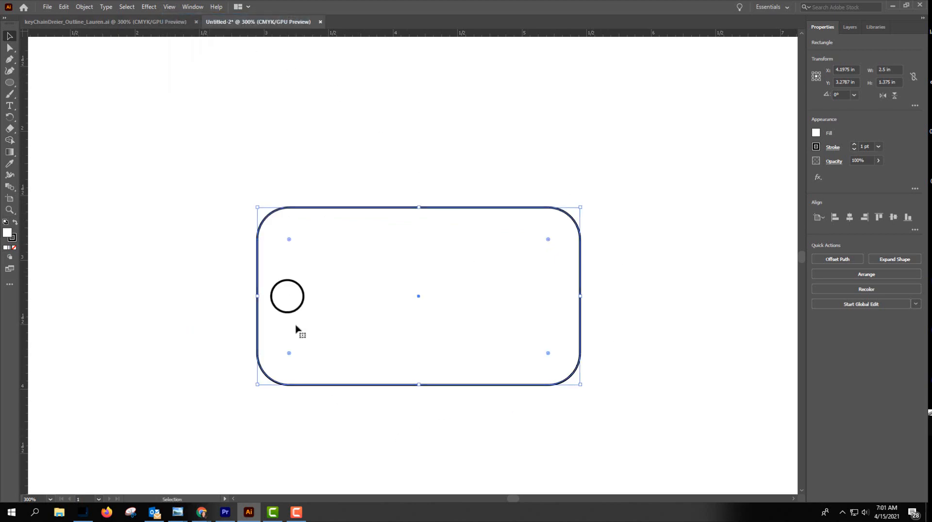
# Add the text "HONDA" inside the tag, above and beyond the hole, with the Type tool and begin a second line.
pyautogui.click(10, 107)
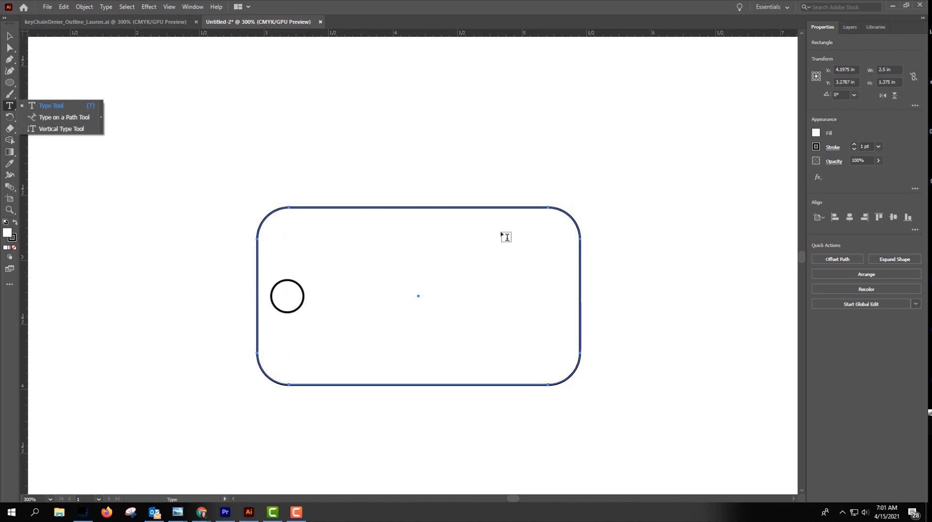
pyautogui.click(43, 105)
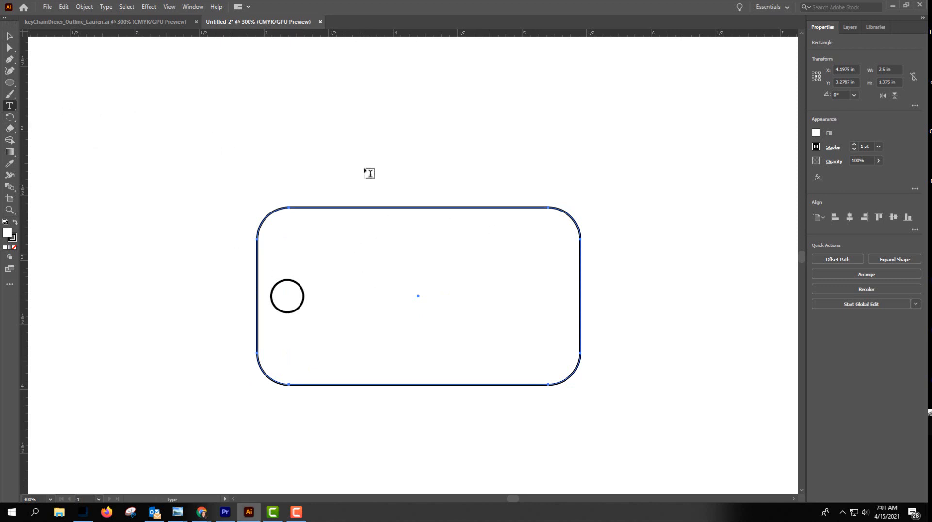
pyautogui.click(337, 260)
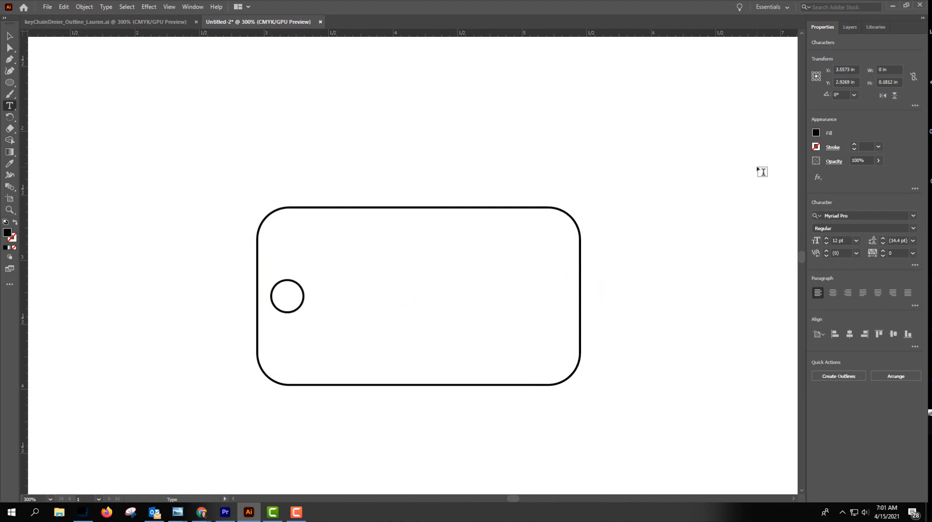
pyautogui.write('My')
pyautogui.press('BackSpace')
pyautogui.press('BackSpace')
pyautogui.write('Y')
pyautogui.press('BackSpace')
pyautogui.press('BackSpace')
pyautogui.press('BackSpace')
pyautogui.write('hO')
pyautogui.press('BackSpace')
pyautogui.press('BackSpace')
pyautogui.write('HONDA')
pyautogui.press('Return')
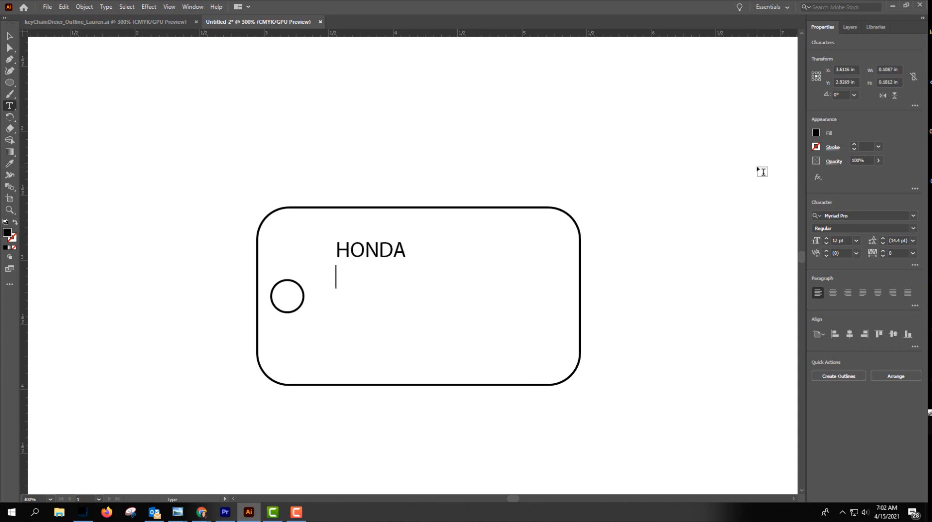
# Enter "KEYS" as the second line of the tag text.
pyautogui.write('k')
pyautogui.press('BackSpace')
pyautogui.write('KEYS')
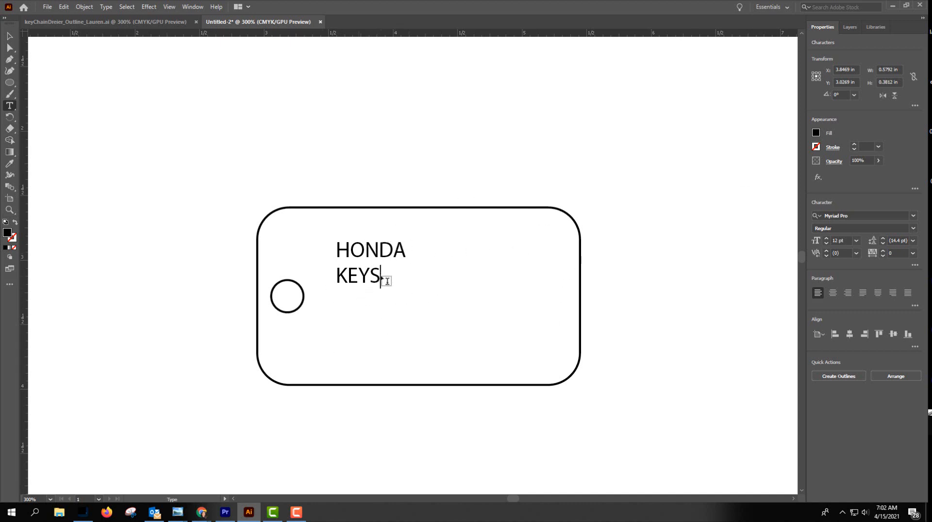
pyautogui.moveTo(379, 275); pyautogui.dragTo(333, 256)
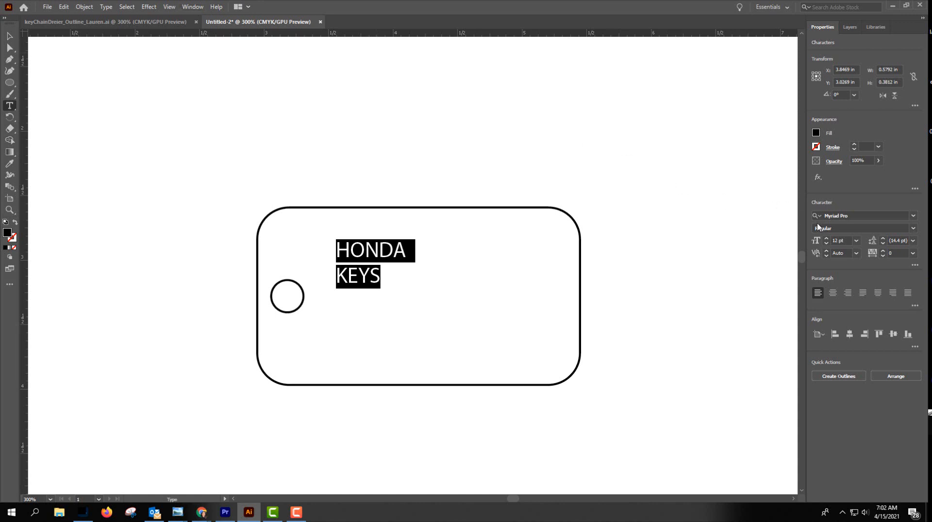
pyautogui.click(193, 7)
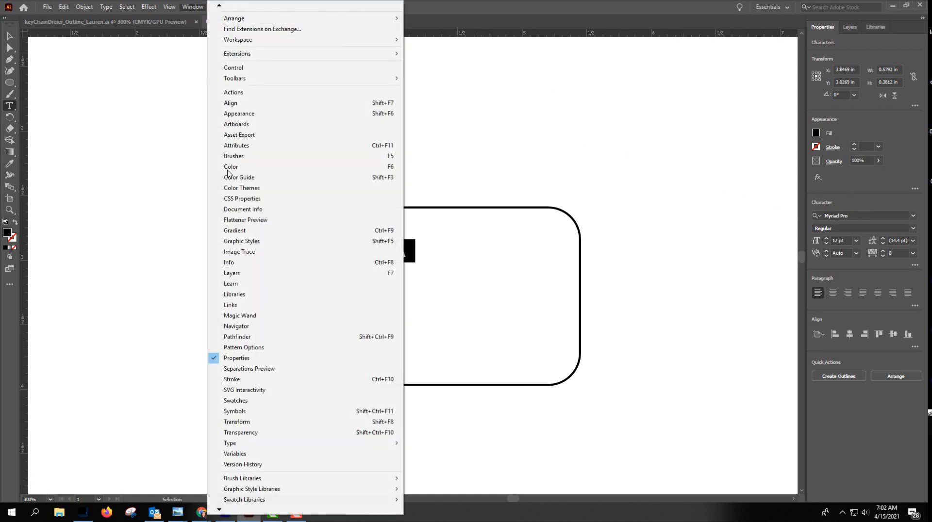
pyautogui.moveTo(267, 443)
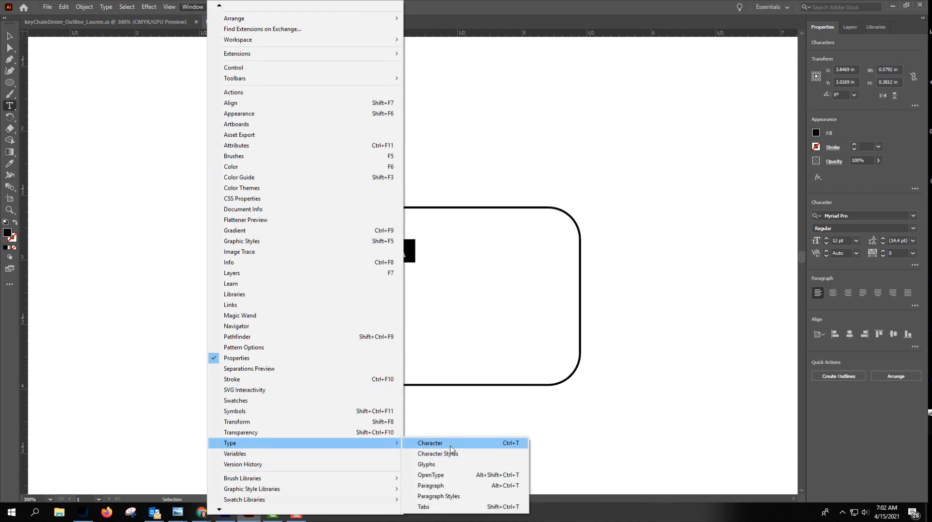
pyautogui.click(764, 243)
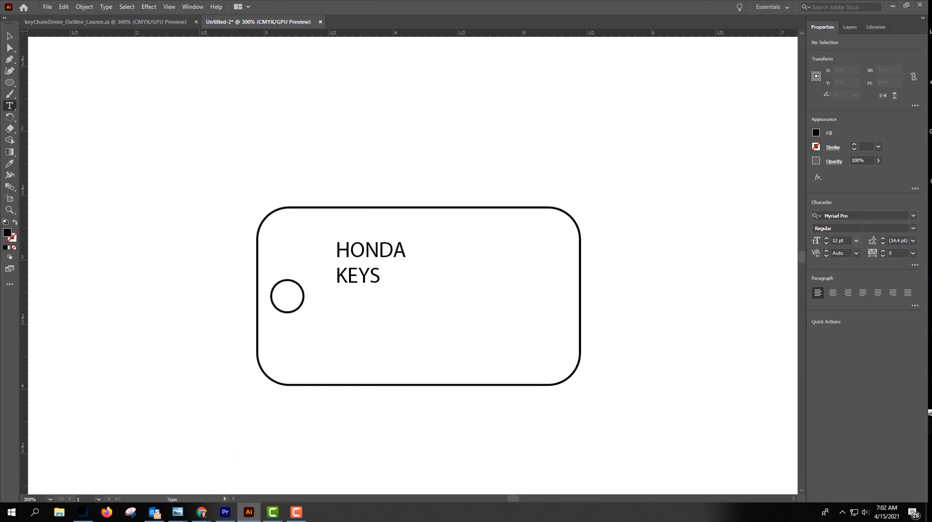
pyautogui.click(873, 214)
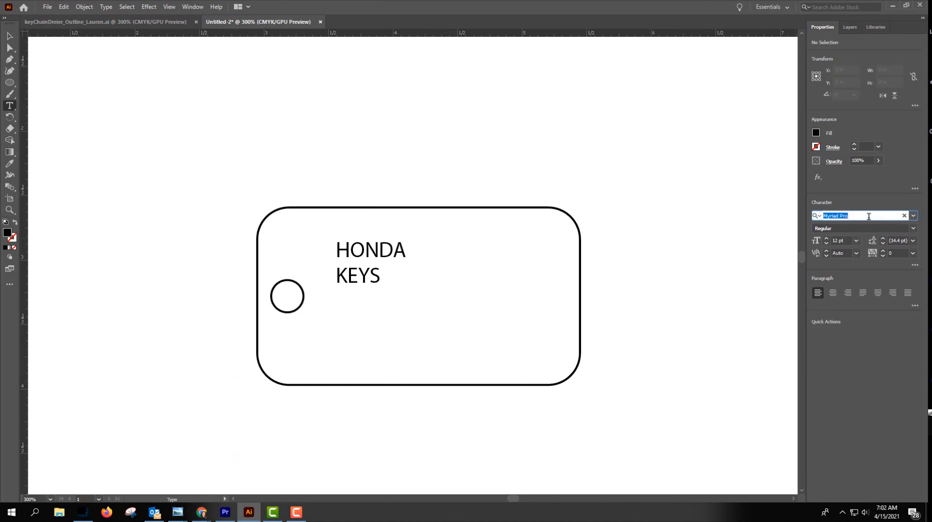
pyautogui.press('Down')
pyautogui.press('Down')
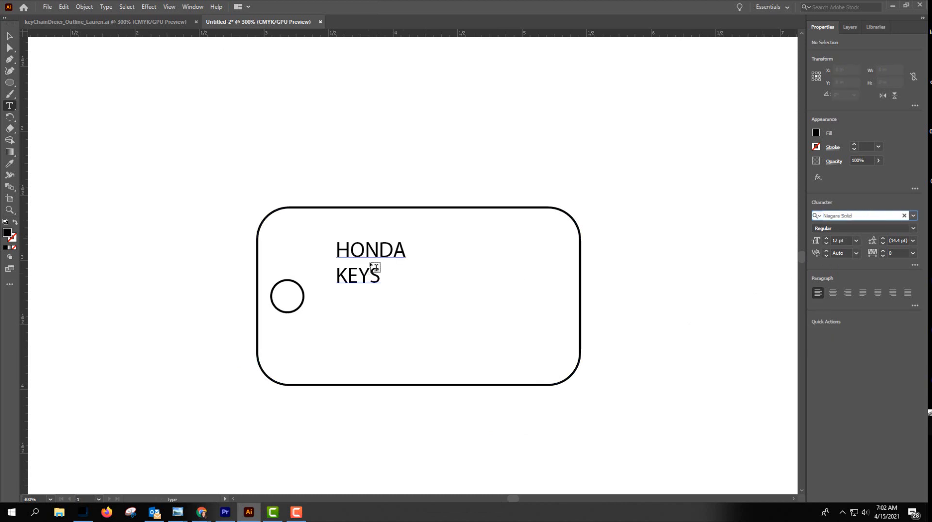
pyautogui.moveTo(385, 275); pyautogui.dragTo(373, 272)
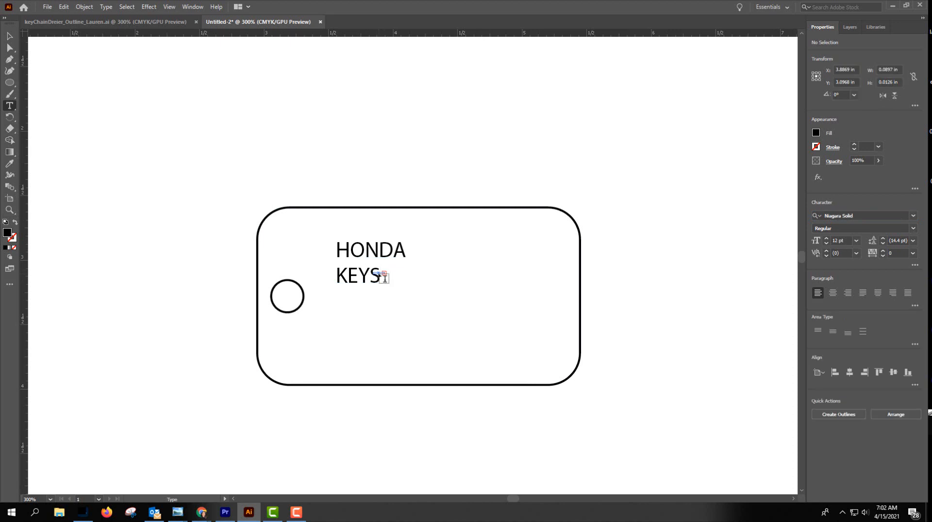
pyautogui.hotkey('ctrl', 'z')
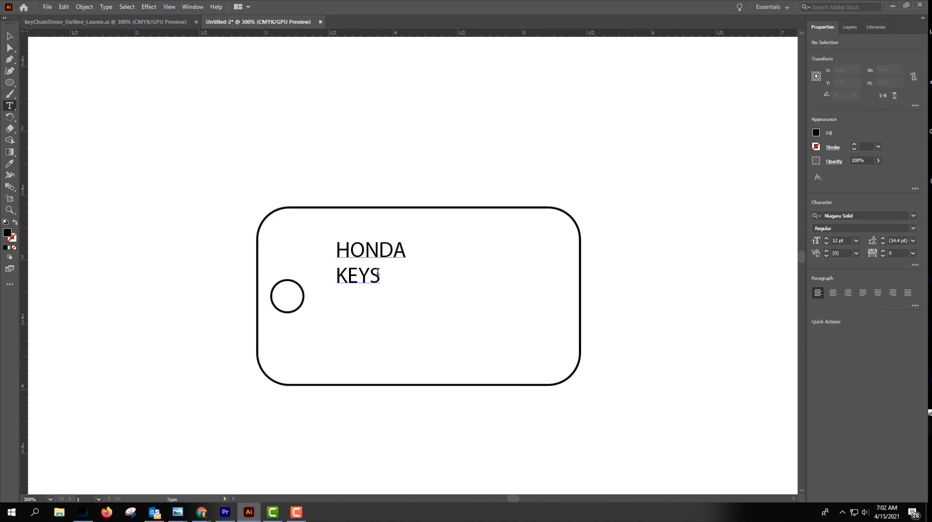
# Select both lines of the "HONDA KEYS" text and set their font to Niagara Engraved.
pyautogui.moveTo(378, 273); pyautogui.dragTo(328, 245)
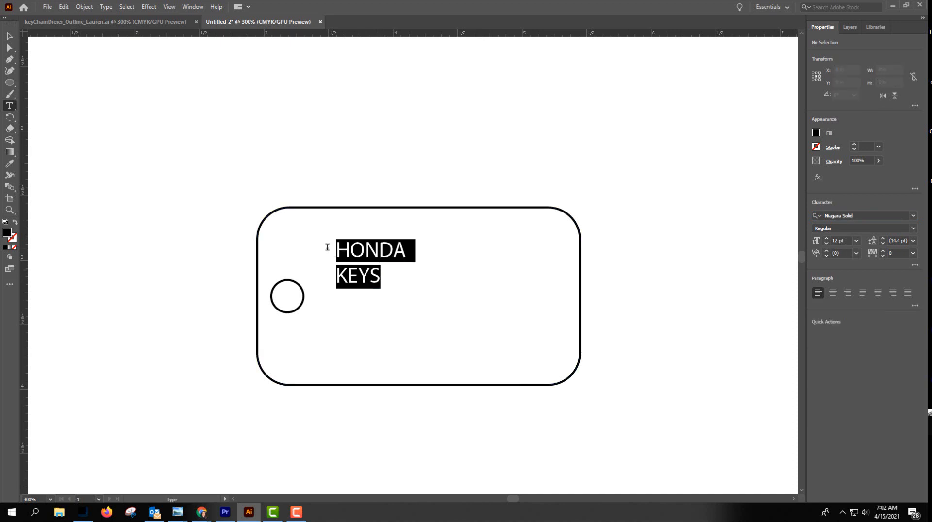
pyautogui.click(865, 214)
pyautogui.press('Down')
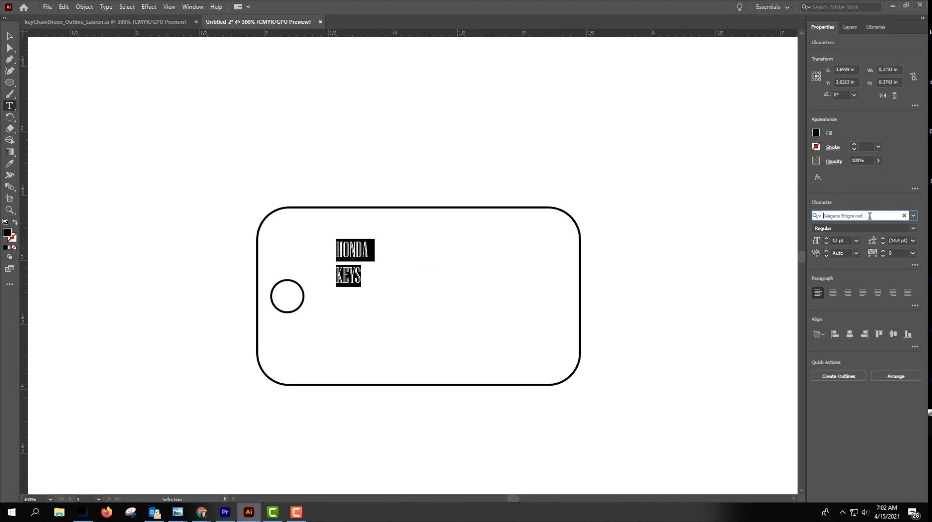
# Compare fonts on the selected "HONDA KEYS" text from Niagara Engraved onward and apply Roboto Slab Bold.
pyautogui.click(913, 217)
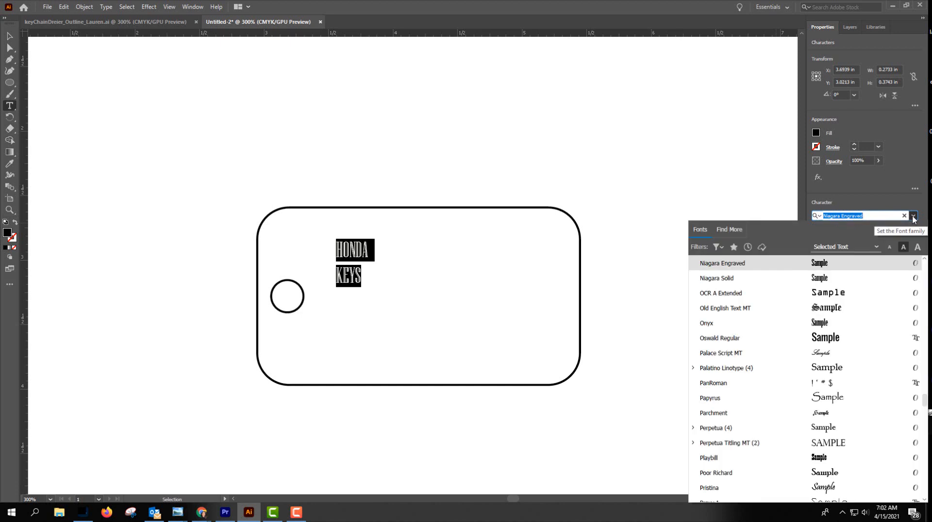
pyautogui.click(865, 215)
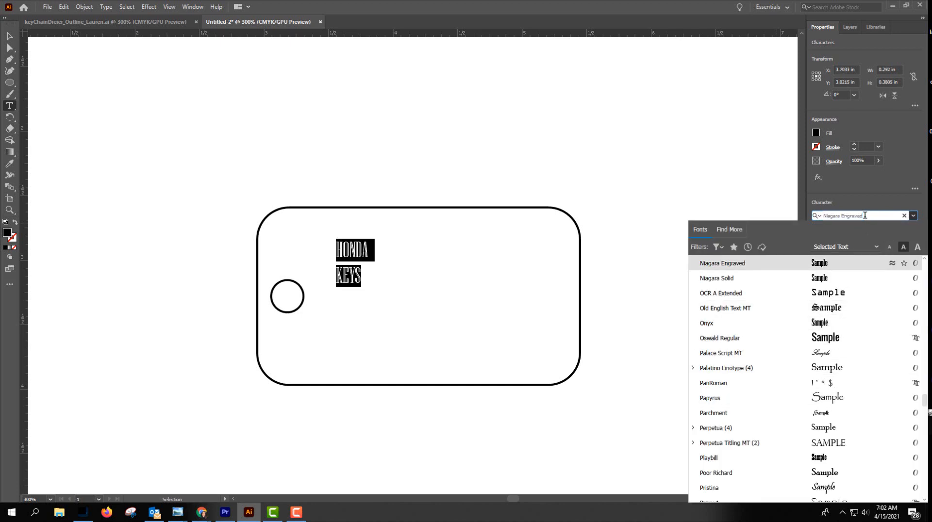
pyautogui.press('Down')
pyautogui.press('Down')
pyautogui.press('Down')
pyautogui.press('Down')
pyautogui.press('Down')
pyautogui.press('Down')
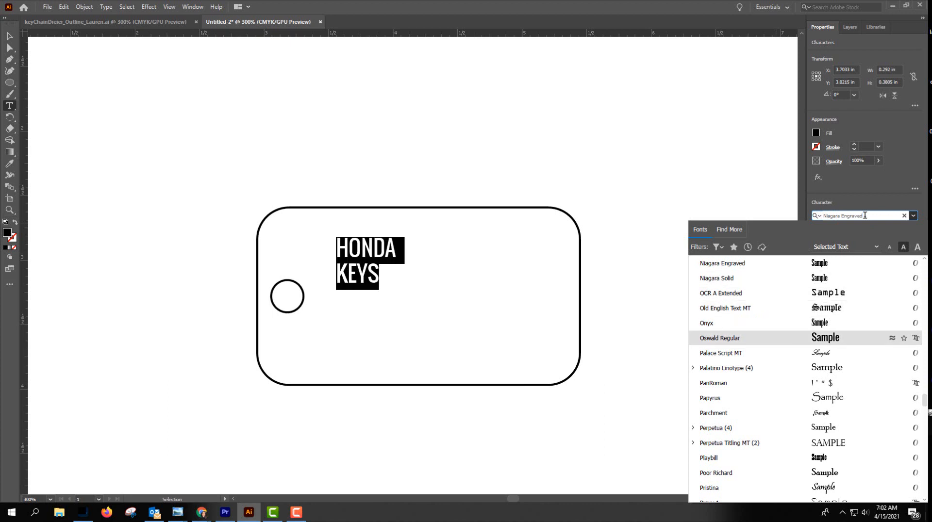
pyautogui.press('Up')
pyautogui.press('Down')
pyautogui.press('Down')
pyautogui.press('Down')
pyautogui.press('Down')
pyautogui.press('Down')
pyautogui.press('Down')
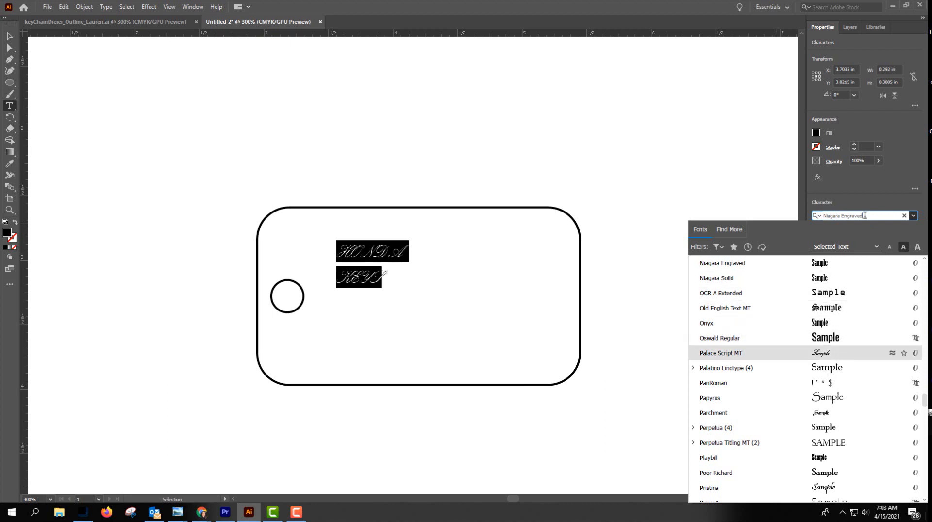
pyautogui.press('Down')
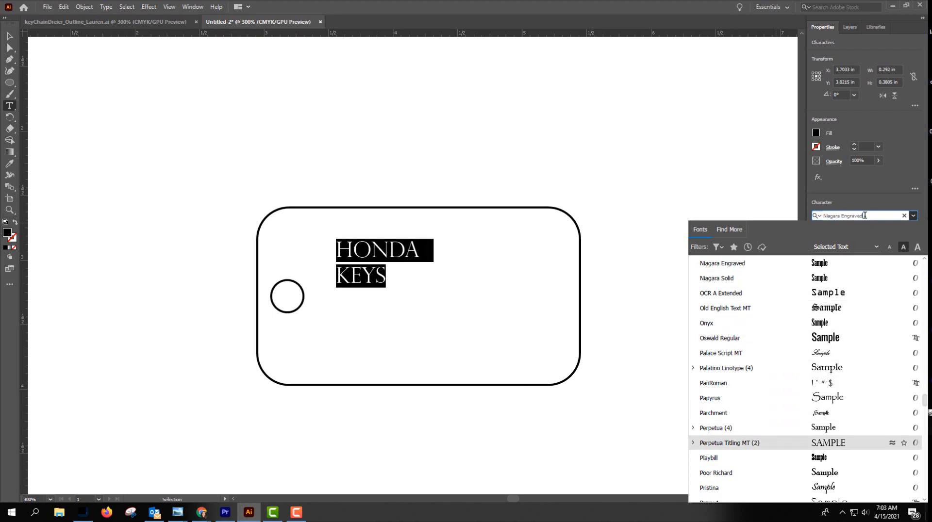
pyautogui.press('Down')
pyautogui.press('Up')
pyautogui.press('Up')
pyautogui.press('Down')
pyautogui.press('Down')
pyautogui.press('Down')
pyautogui.press('Down')
pyautogui.press('Down')
pyautogui.press('Down')
pyautogui.press('Down')
pyautogui.press('Down')
pyautogui.press('Down')
pyautogui.press('Down')
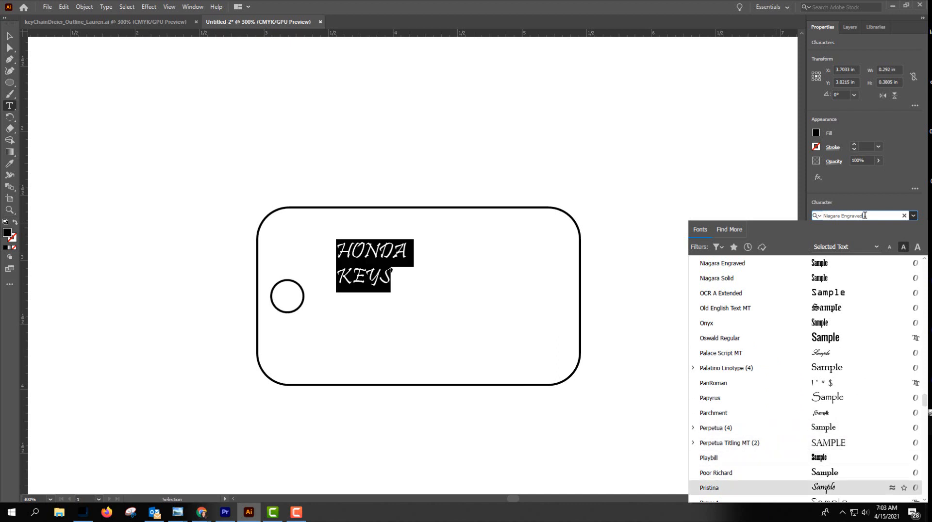
pyautogui.press('Down')
pyautogui.press('Down')
pyautogui.press('Down')
pyautogui.press('Down')
pyautogui.press('Down')
pyautogui.press('Down')
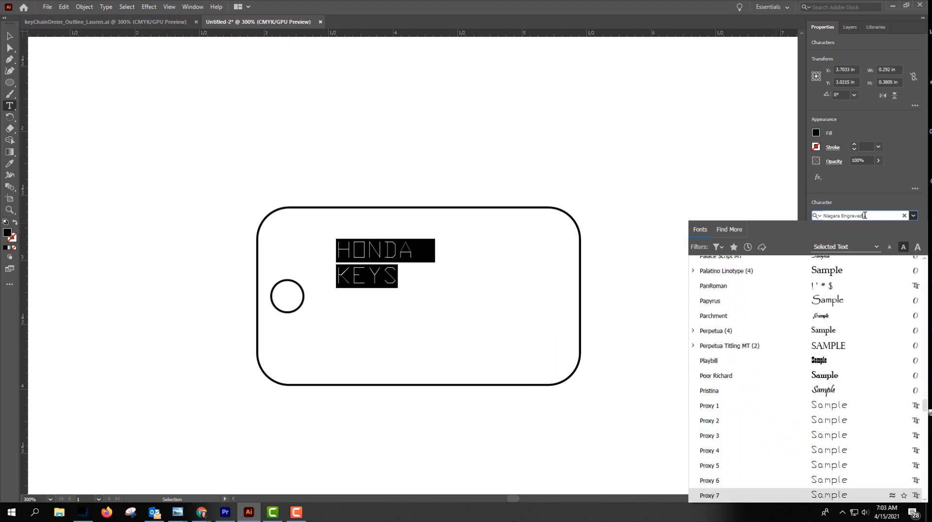
pyautogui.press('Down')
pyautogui.press('Down')
pyautogui.press('Down')
pyautogui.press('Down')
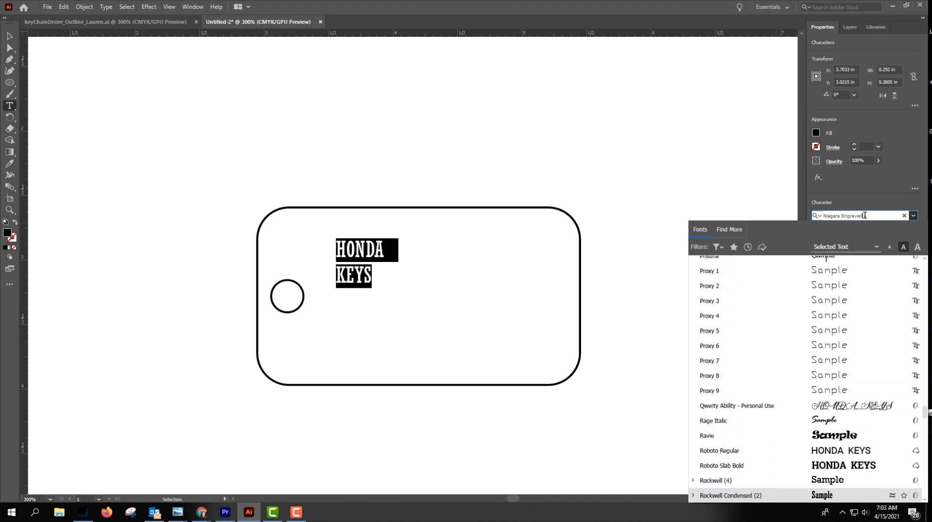
pyautogui.press('Up')
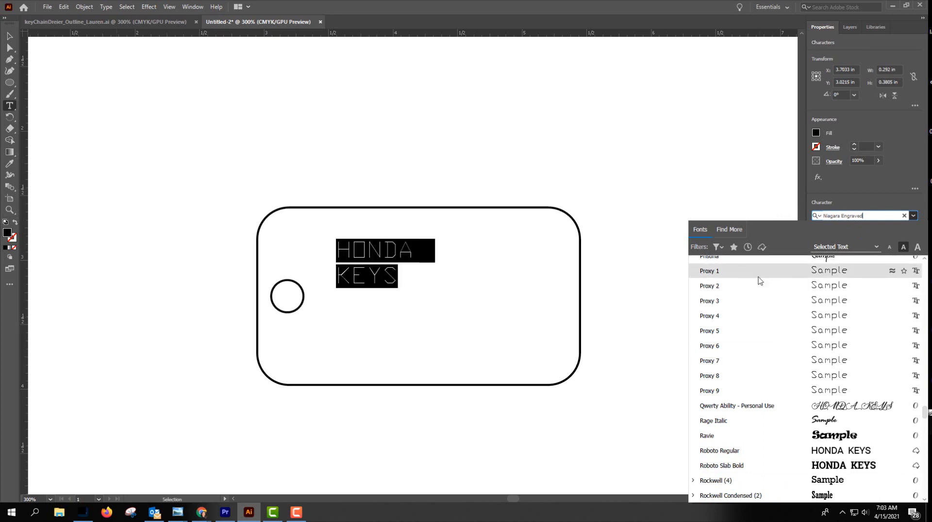
pyautogui.click(820, 464)
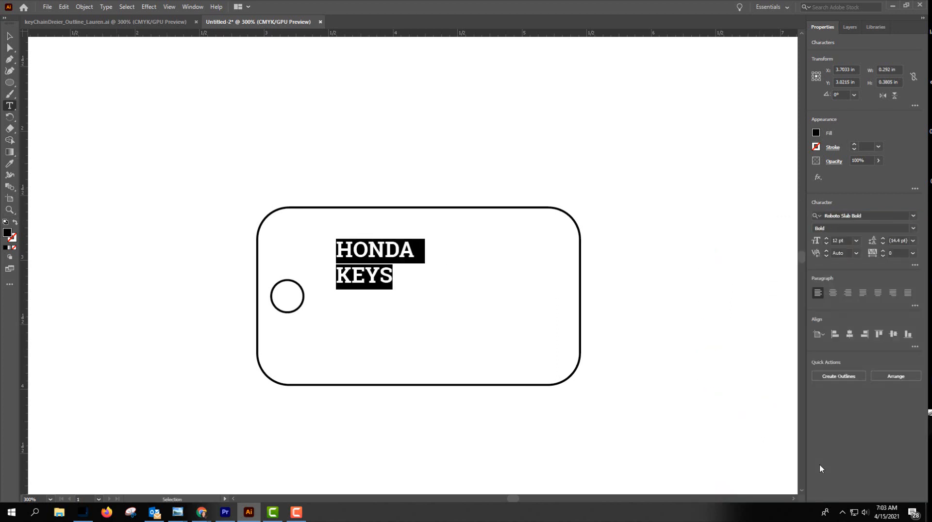
# Set the "HONDA KEYS" text size to 22 pt and move the text closer to the hole and lower in the tag.
pyautogui.click(826, 239)
pyautogui.click(826, 238)
pyautogui.click(826, 238)
pyautogui.click(826, 239)
pyautogui.click(826, 239)
pyautogui.click(826, 238)
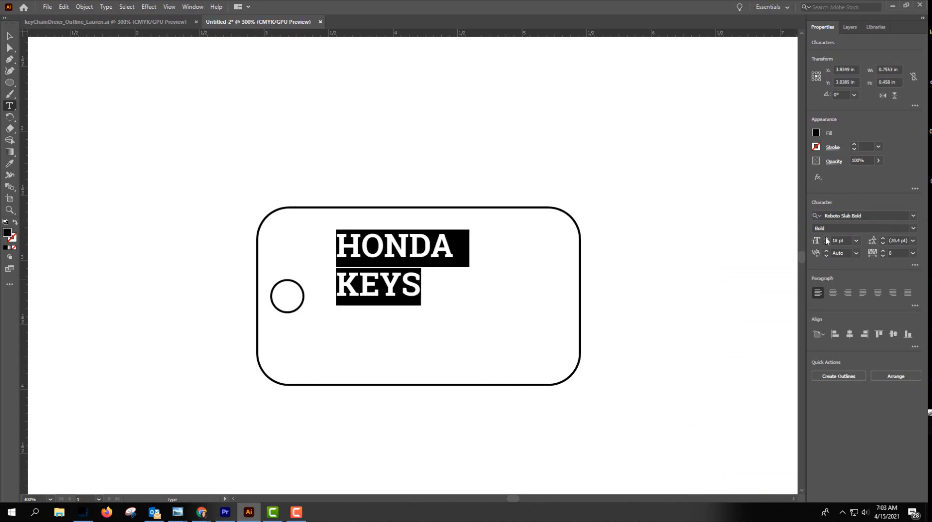
pyautogui.click(825, 238)
pyautogui.click(826, 239)
pyautogui.click(826, 238)
pyautogui.click(826, 238)
pyautogui.click(826, 238)
pyautogui.click(826, 238)
pyautogui.click(825, 238)
pyautogui.click(826, 238)
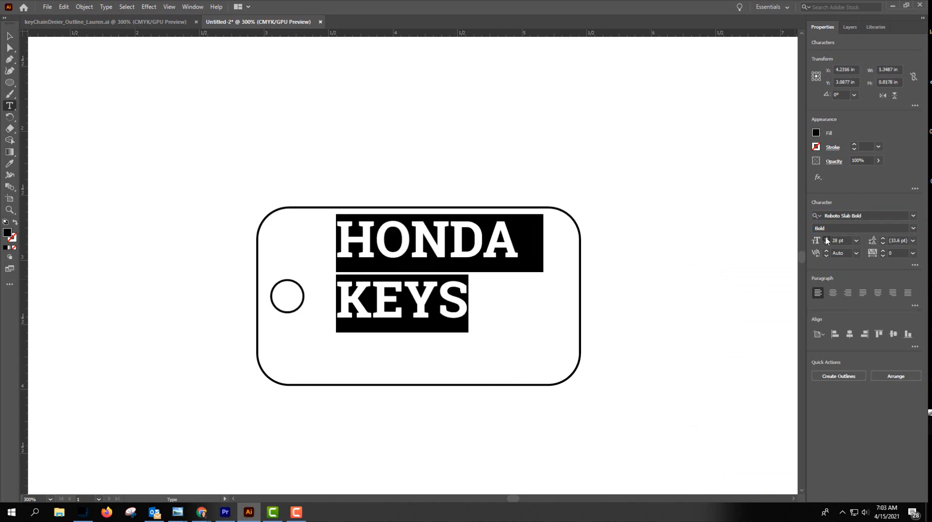
pyautogui.click(826, 239)
pyautogui.click(826, 238)
pyautogui.click(825, 238)
pyautogui.click(826, 239)
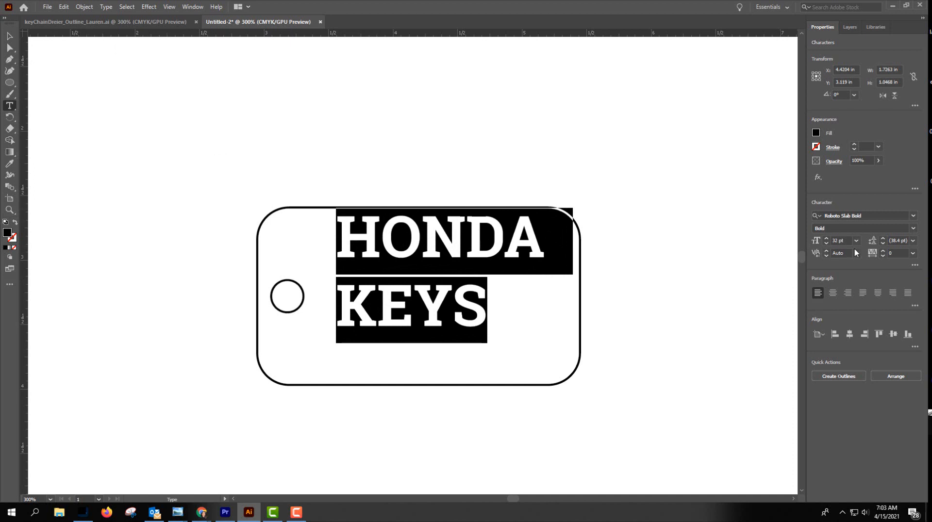
pyautogui.click(826, 244)
pyautogui.click(826, 243)
pyautogui.click(826, 244)
pyautogui.click(826, 244)
pyautogui.click(826, 243)
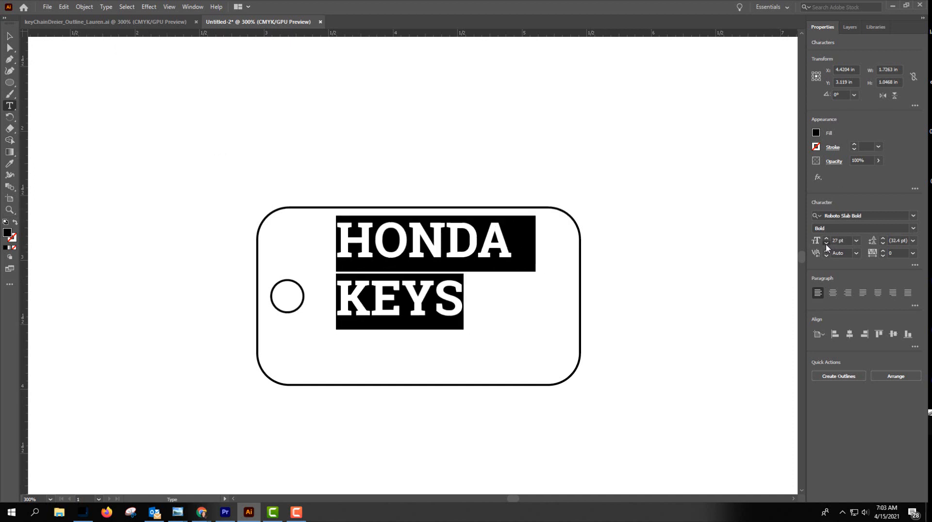
pyautogui.click(825, 243)
pyautogui.click(826, 243)
pyautogui.click(826, 243)
pyautogui.click(826, 243)
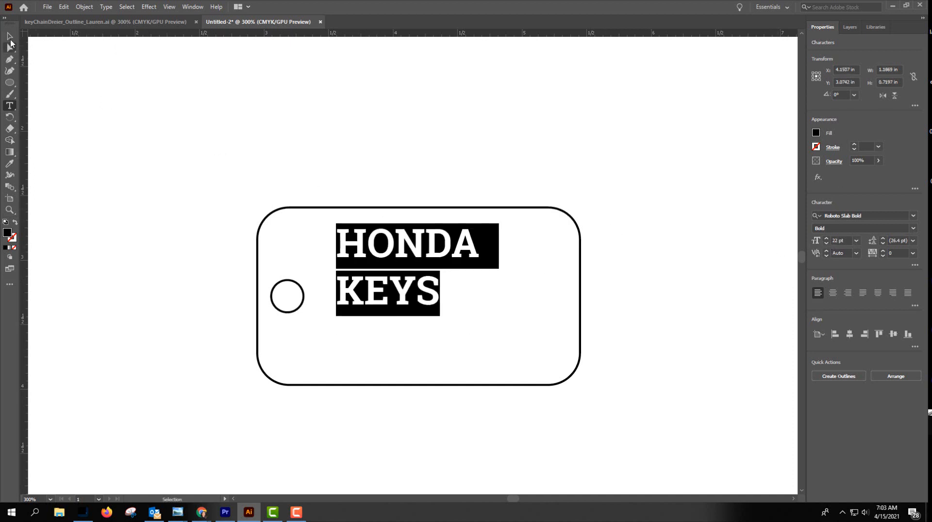
pyautogui.click(8, 37)
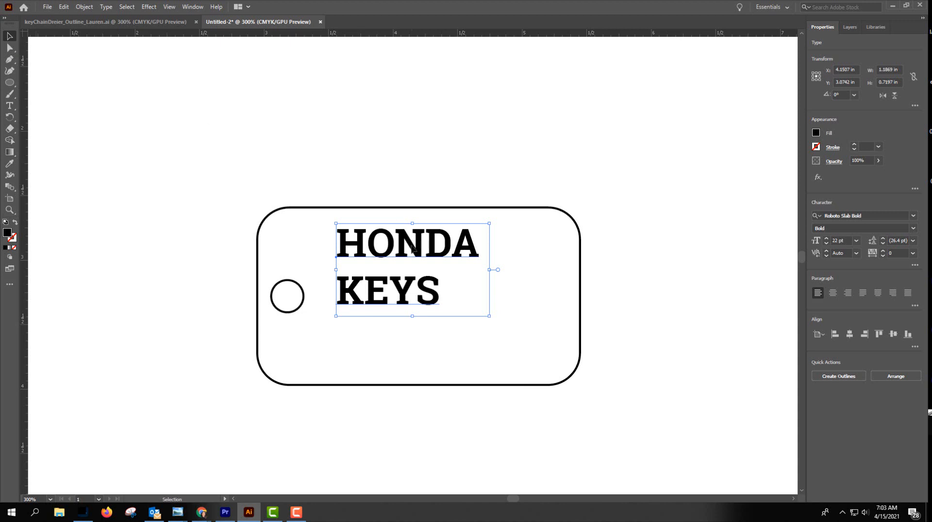
pyautogui.moveTo(412, 249); pyautogui.dragTo(392, 279)
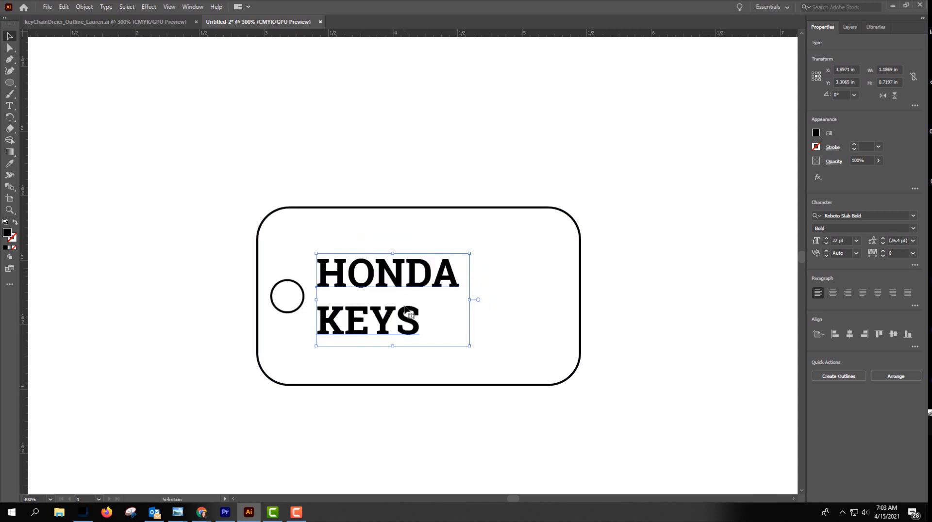
# Set the leading of both "HONDA KEYS" lines to 19 pt and nudge the text down to line up with the hole.
pyautogui.doubleClick(418, 322)
pyautogui.moveTo(421, 323); pyautogui.dragTo(346, 287)
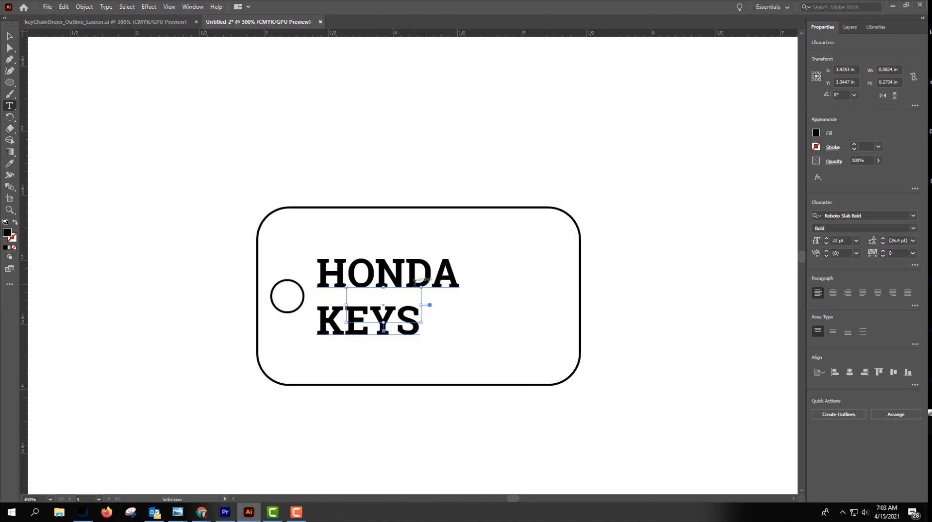
pyautogui.press('Escape')
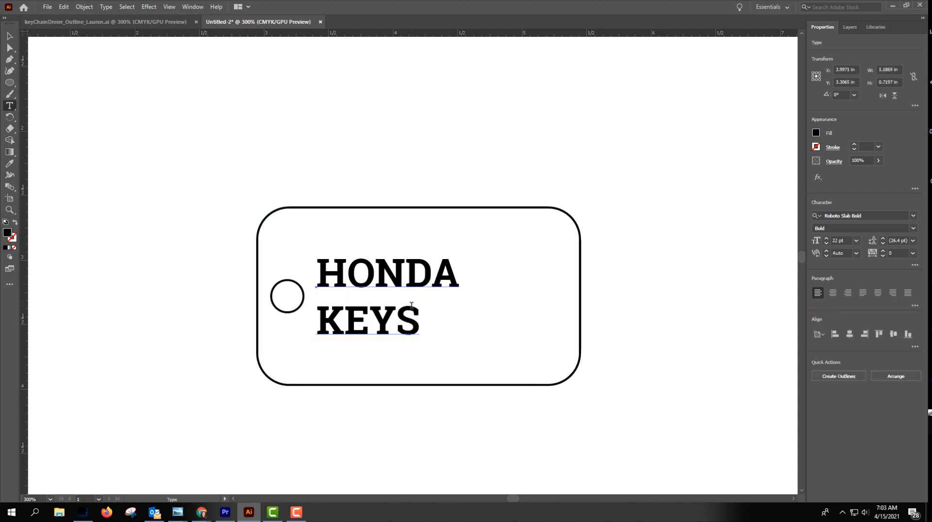
pyautogui.moveTo(420, 316); pyautogui.dragTo(322, 284)
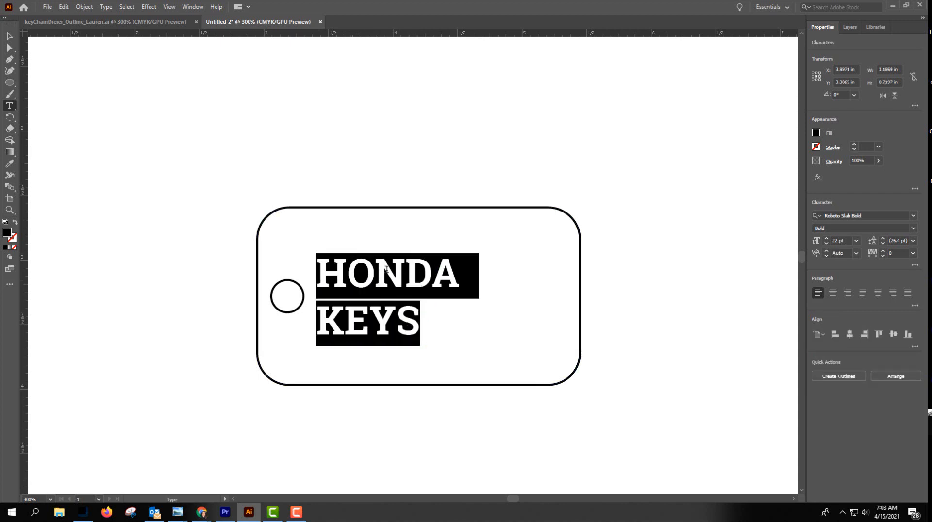
pyautogui.click(882, 244)
pyautogui.click(882, 244)
pyautogui.click(882, 244)
pyautogui.click(882, 243)
pyautogui.click(882, 244)
pyautogui.click(882, 244)
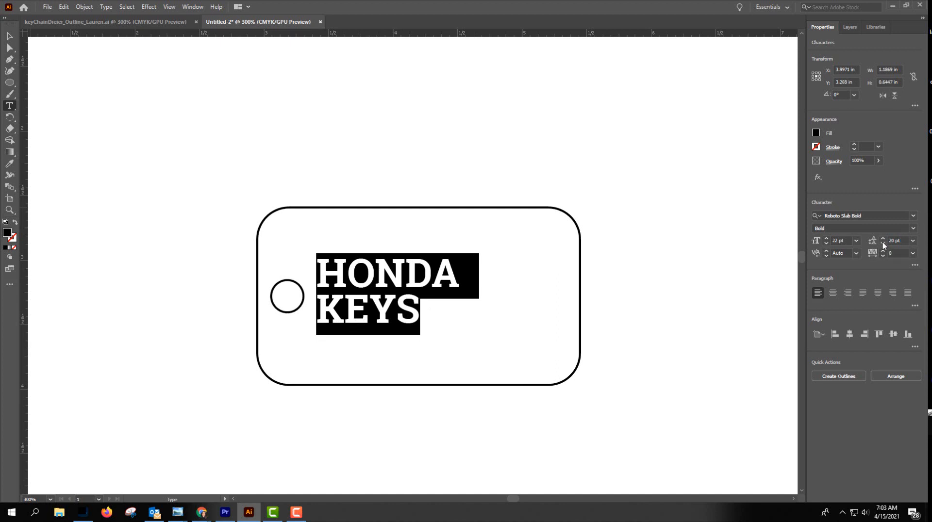
pyautogui.click(882, 244)
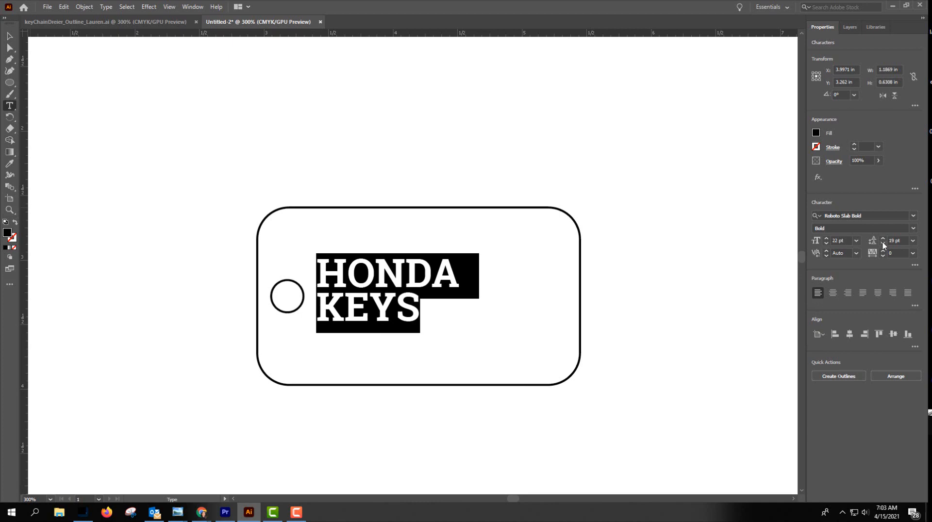
pyautogui.click(10, 36)
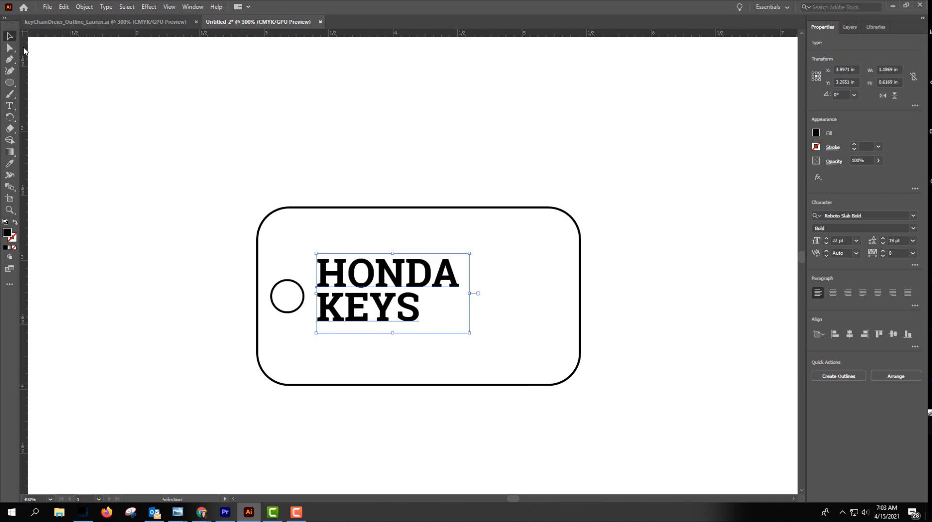
pyautogui.moveTo(366, 288); pyautogui.dragTo(368, 296)
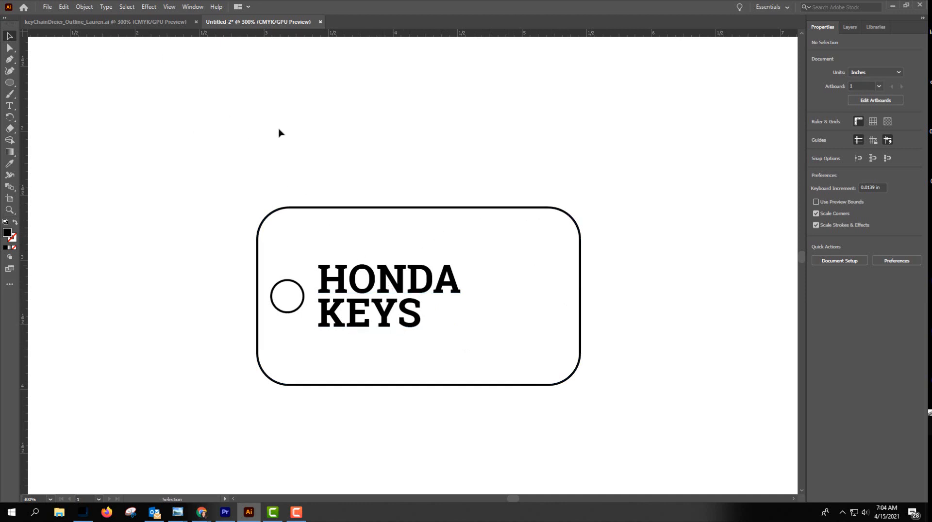
# Save the drawing to the Desktop as the Adobe Illustrator file "Test Fob.ai" with the Illustrator 2020 version.
pyautogui.click(50, 10)
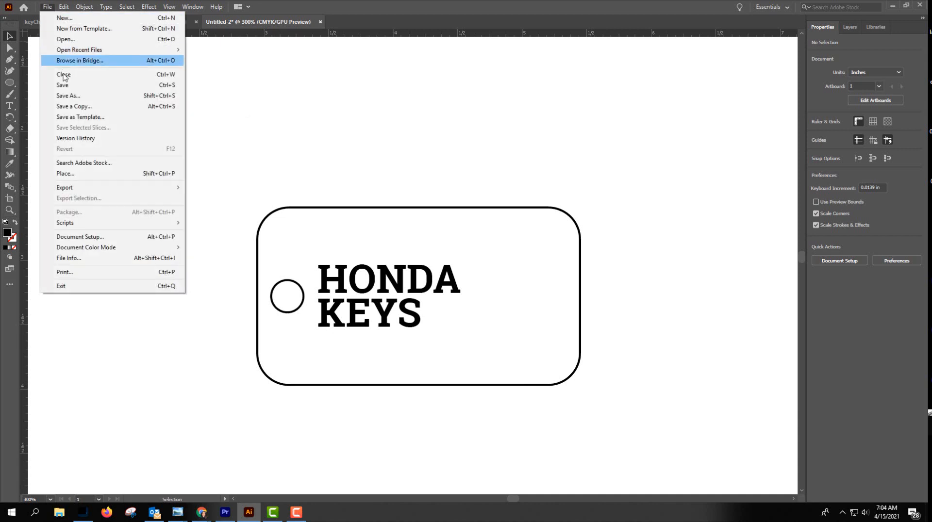
pyautogui.click(72, 97)
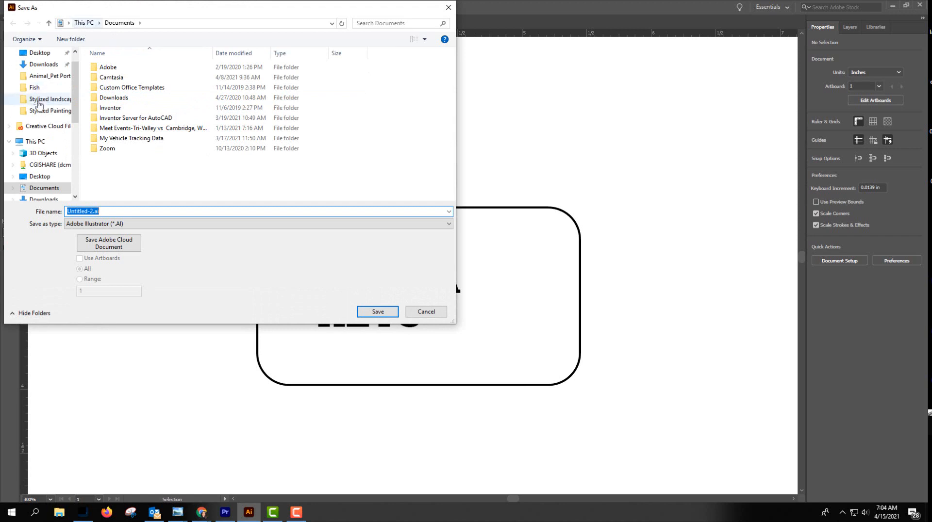
pyautogui.click(39, 53)
pyautogui.moveTo(108, 212); pyautogui.dragTo(18, 207)
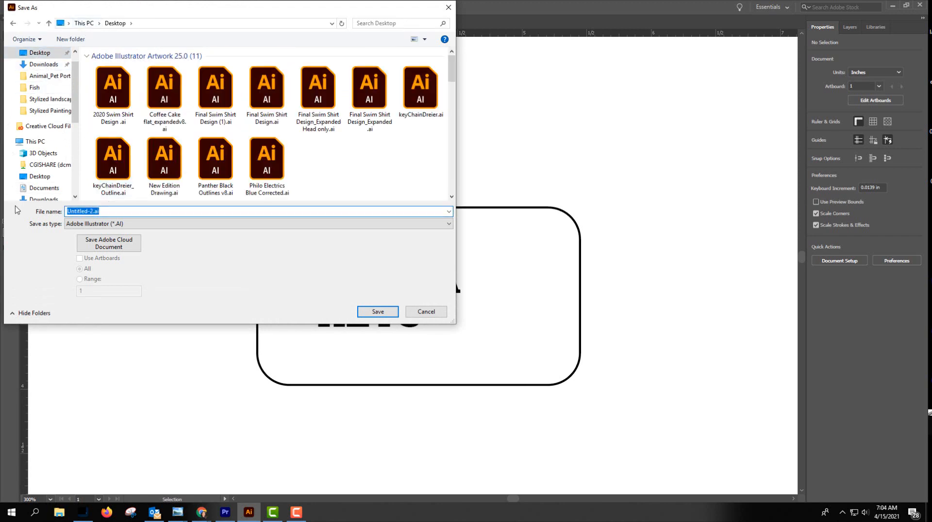
pyautogui.write('tES')
pyautogui.write('Test Fob')
pyautogui.click(378, 312)
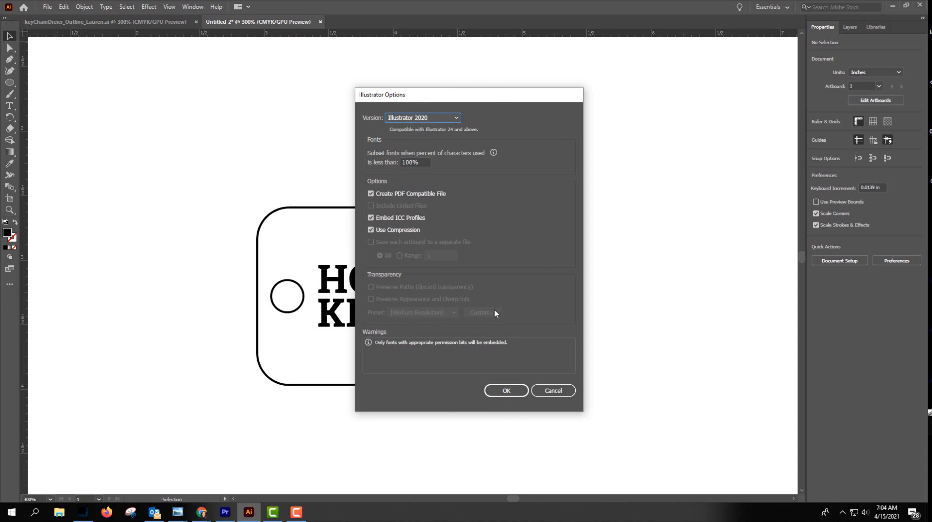
pyautogui.click(503, 394)
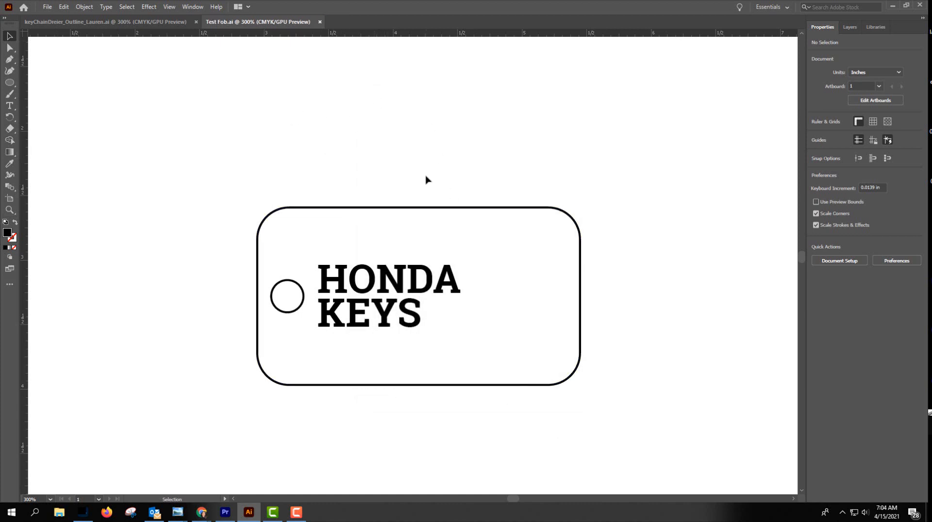
# Save Test Fob.ai again over the existing file as far as the options, review the available Illustrator versions, and cancel.
pyautogui.click(46, 7)
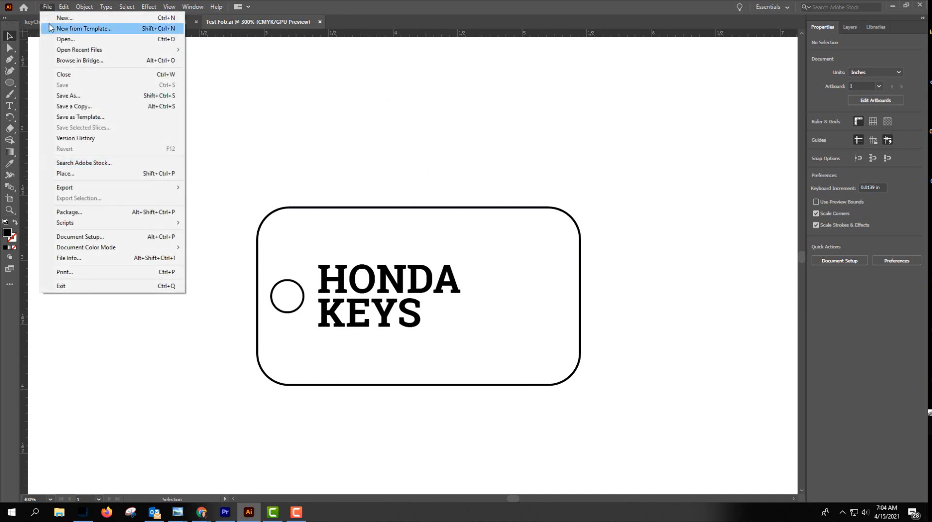
pyautogui.click(79, 101)
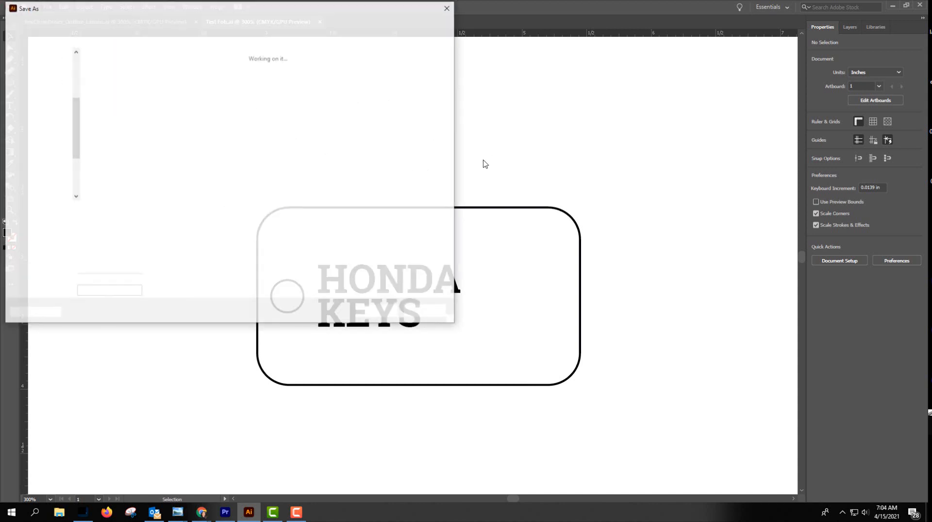
pyautogui.click(381, 313)
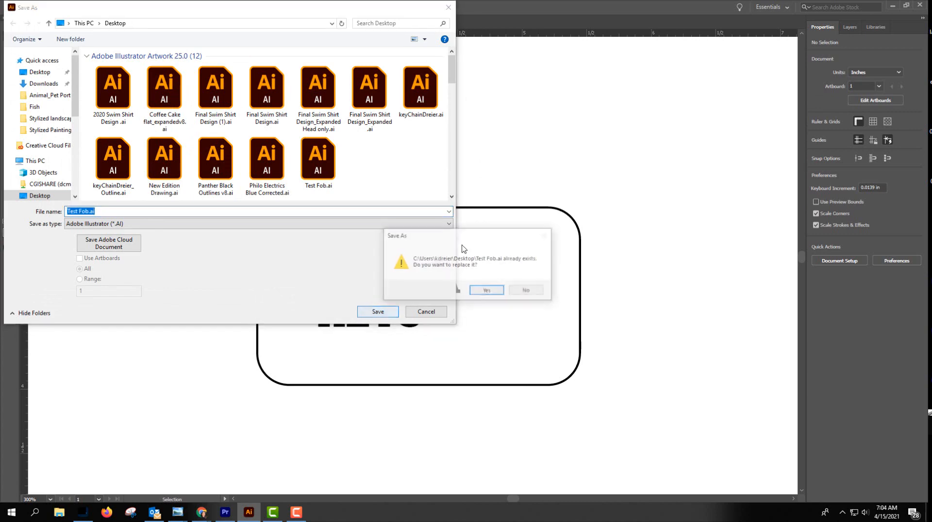
pyautogui.click(488, 290)
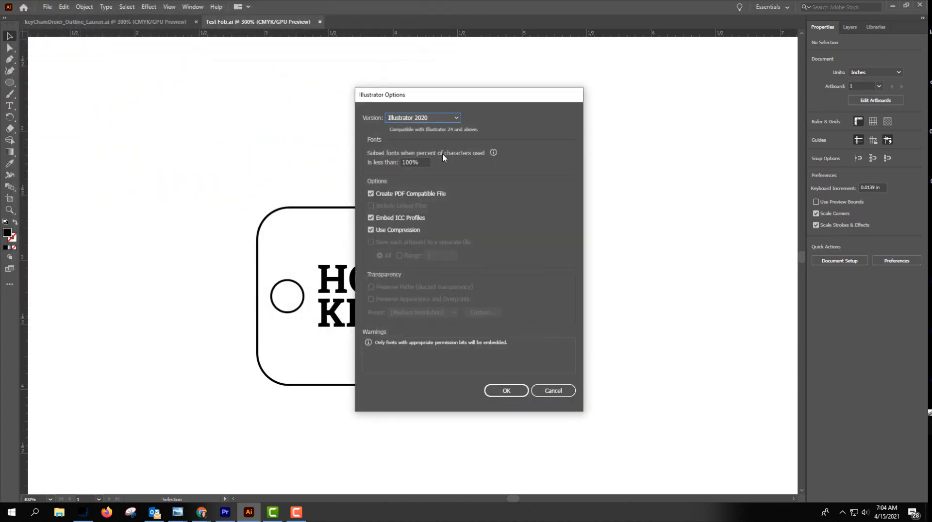
pyautogui.click(456, 119)
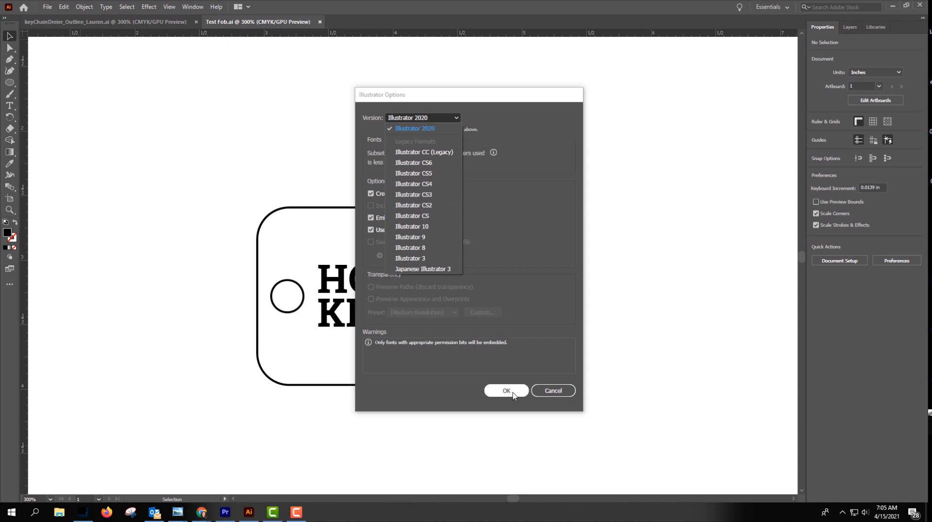
pyautogui.click(548, 392)
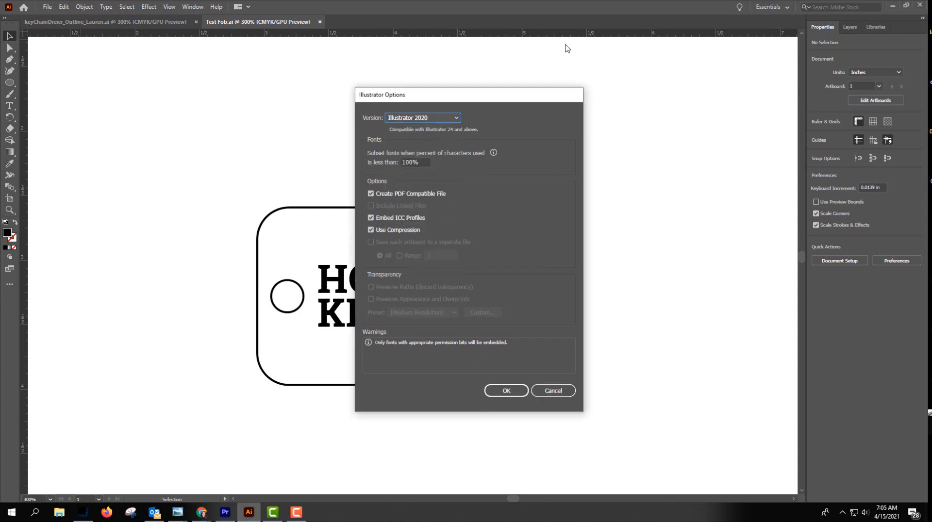
pyautogui.click(554, 391)
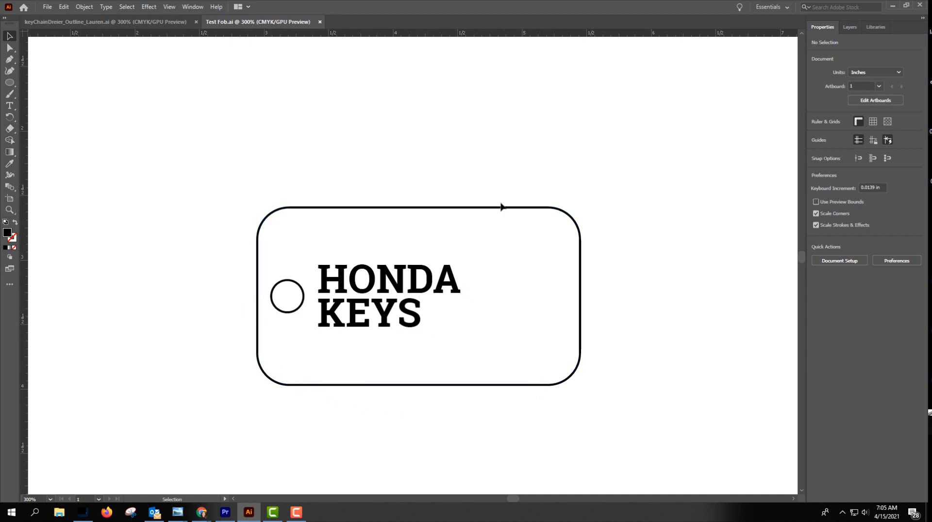
# Convert the "HONDA KEYS" text in the tag to outlines.
pyautogui.click(372, 283)
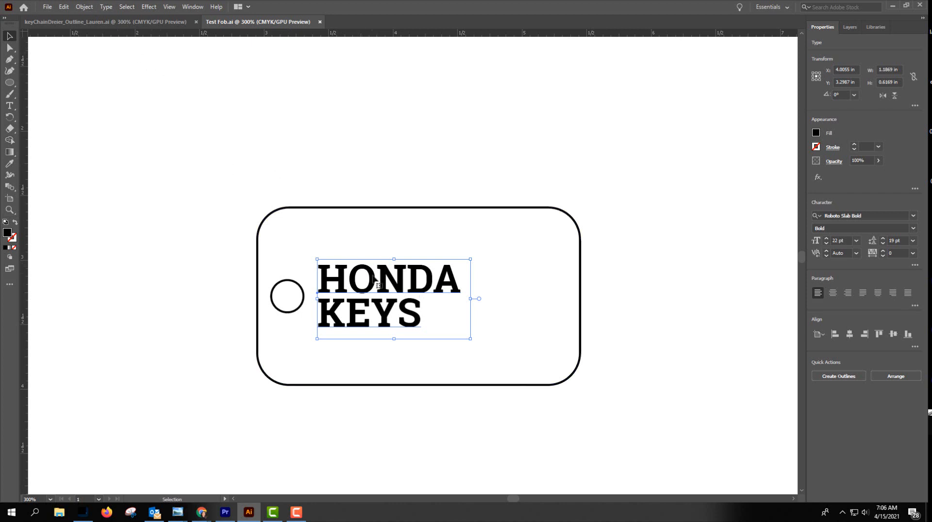
pyautogui.click(106, 7)
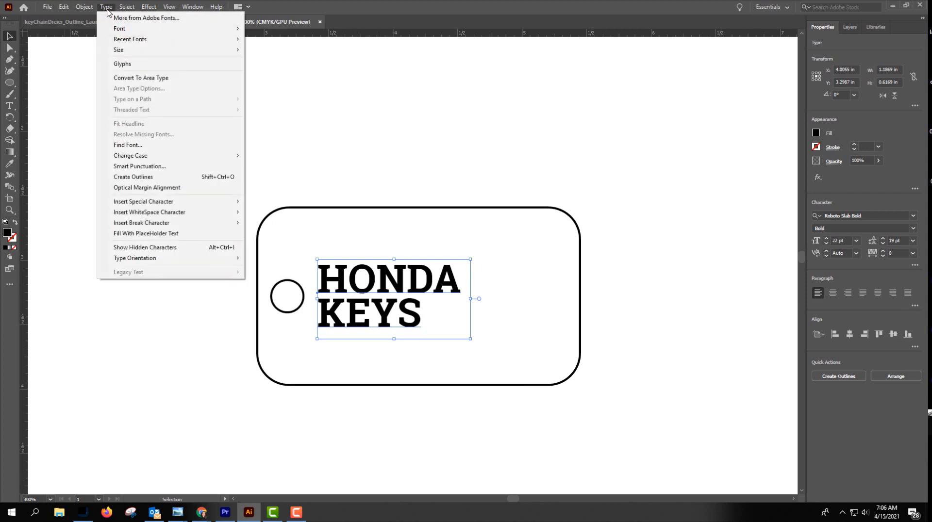
pyautogui.click(146, 179)
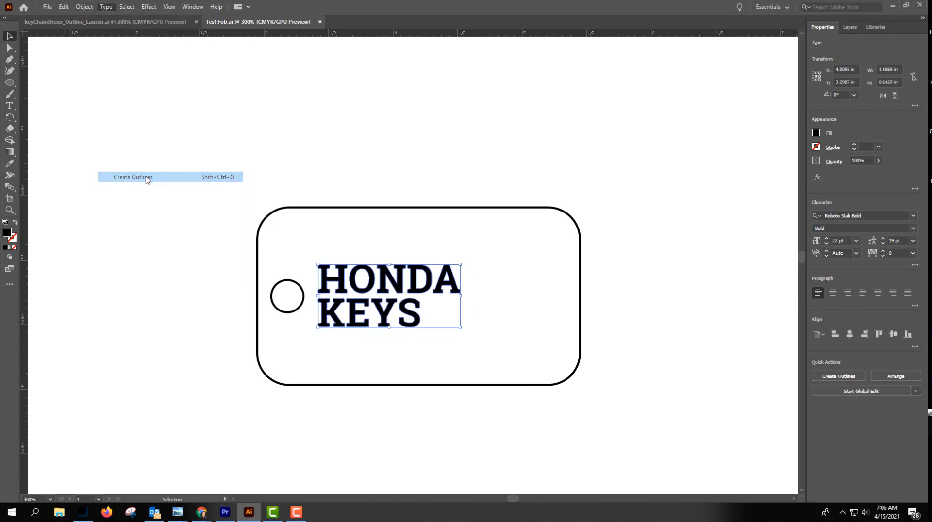
pyautogui.click(410, 250)
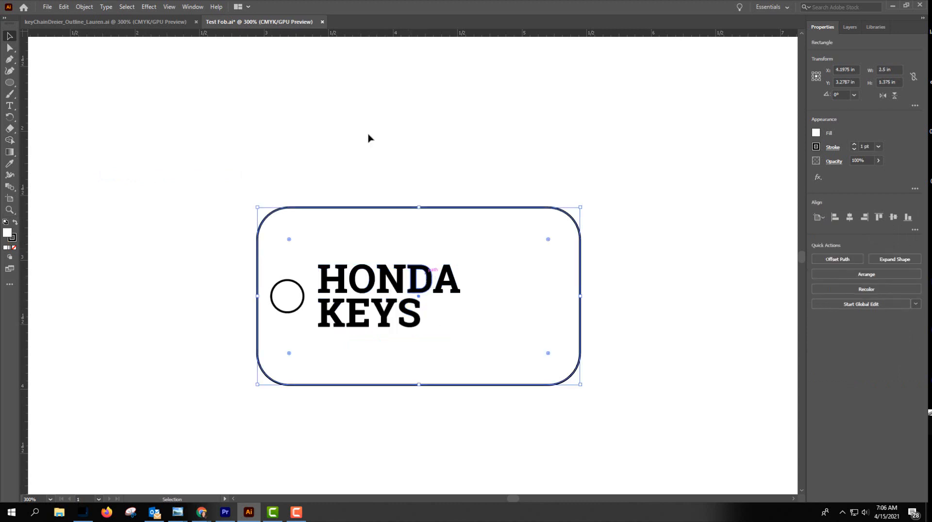
# Check the tag's paths and the converted lettering in Outline view, and return to the preview display.
pyautogui.click(168, 7)
pyautogui.click(186, 18)
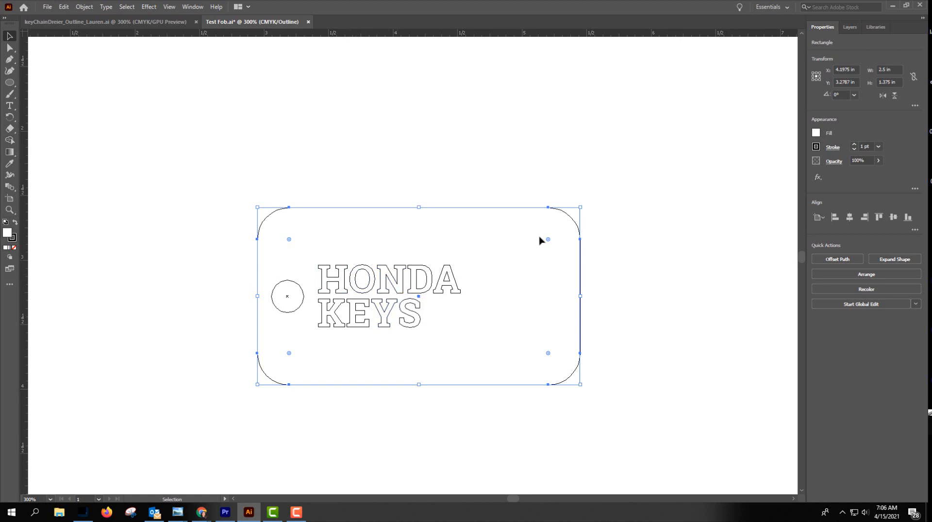
pyautogui.click(149, 6)
pyautogui.click(190, 18)
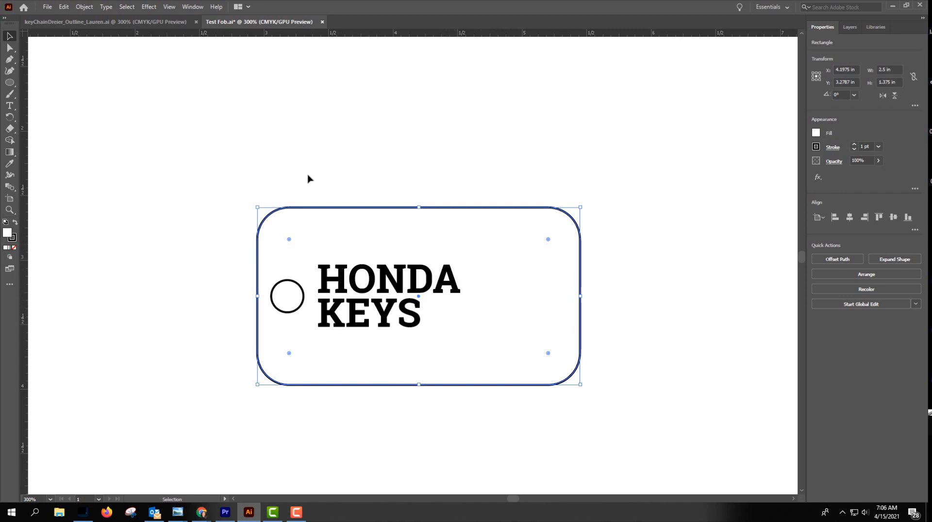
# Save Test Fob.ai with the outlined lettering.
pyautogui.click(48, 7)
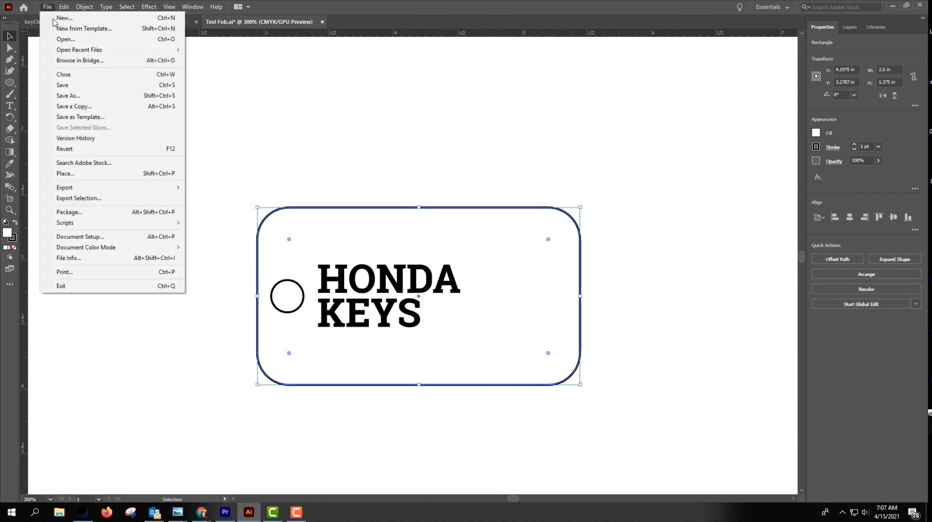
pyautogui.click(72, 85)
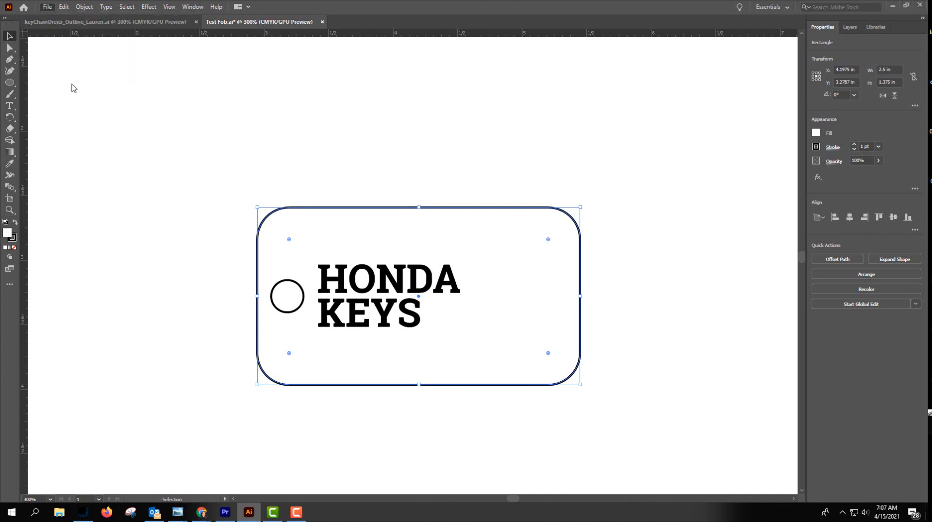